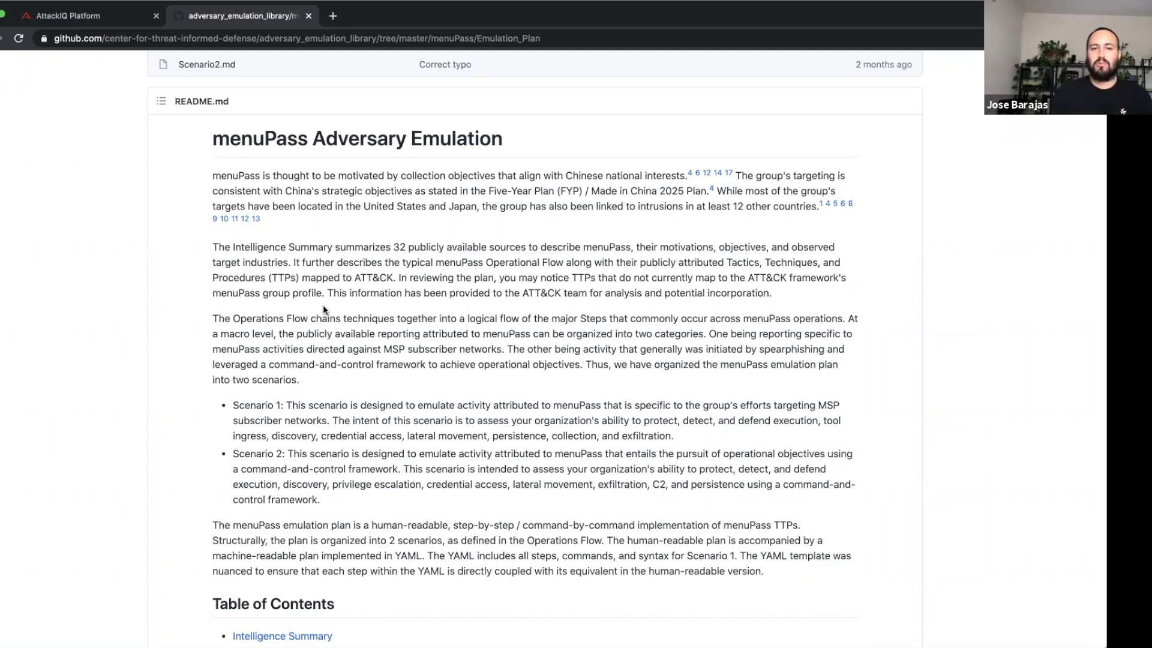
{"action": "scroll", "coordinate": [322, 309], "scroll_direction": "down", "scroll_amount": 5}
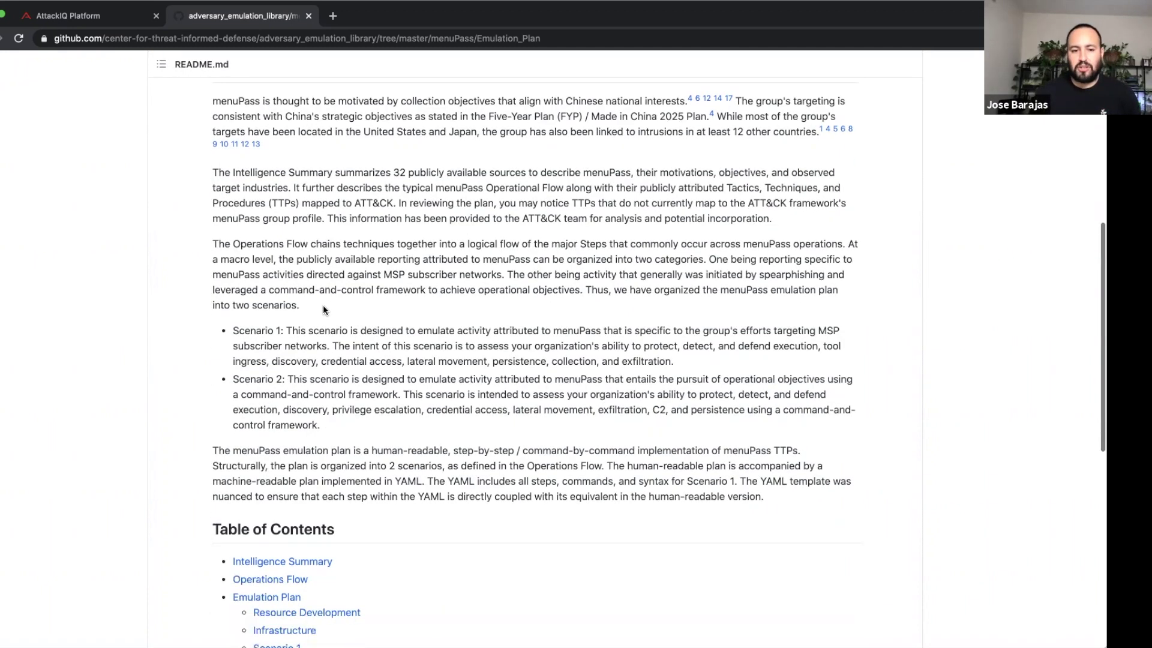
{"action": "scroll", "coordinate": [323, 308], "scroll_direction": "up", "scroll_amount": 5}
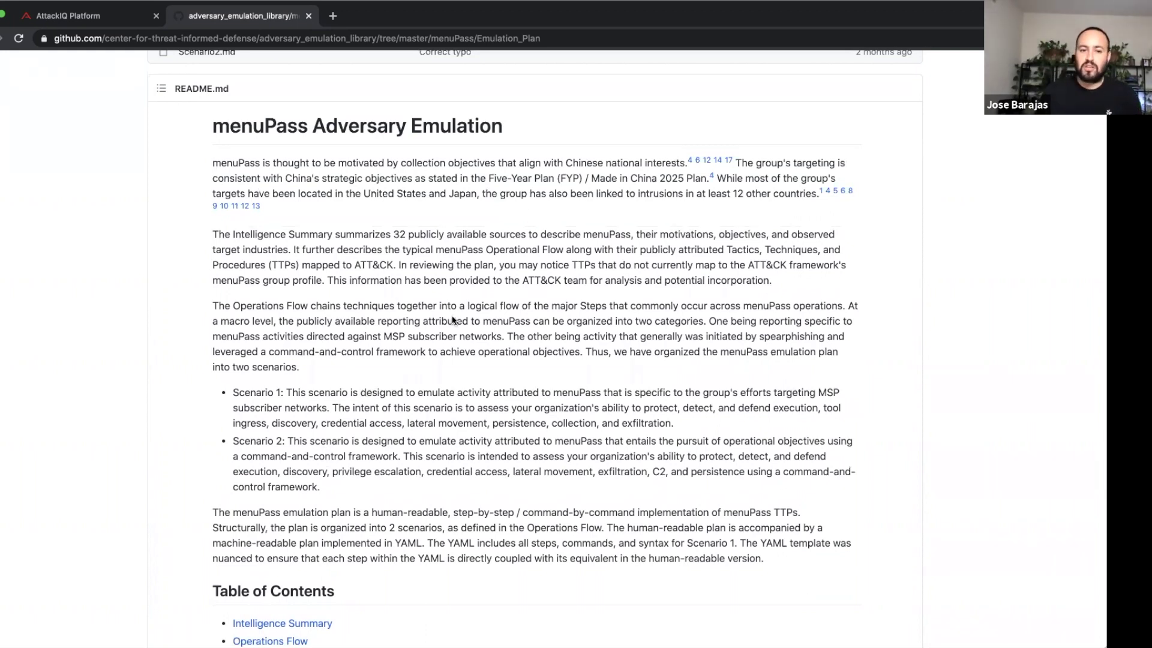
{"action": "scroll", "coordinate": [452, 319], "scroll_direction": "down", "scroll_amount": 4}
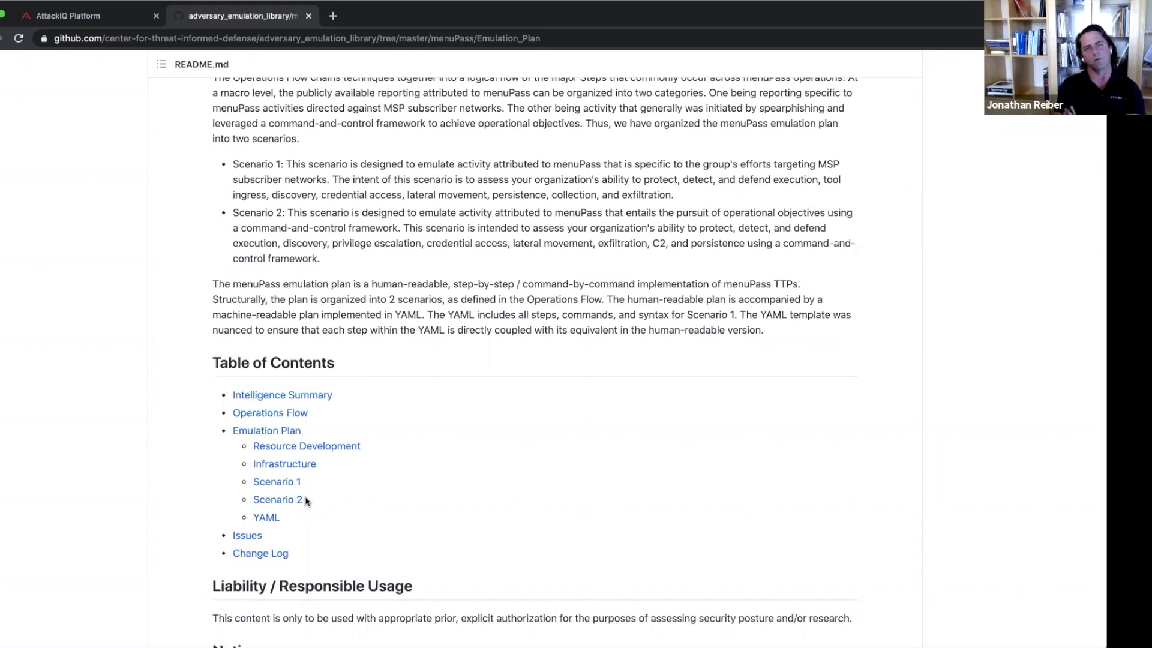
{"action": "scroll", "coordinate": [306, 501], "scroll_direction": "up", "scroll_amount": 3}
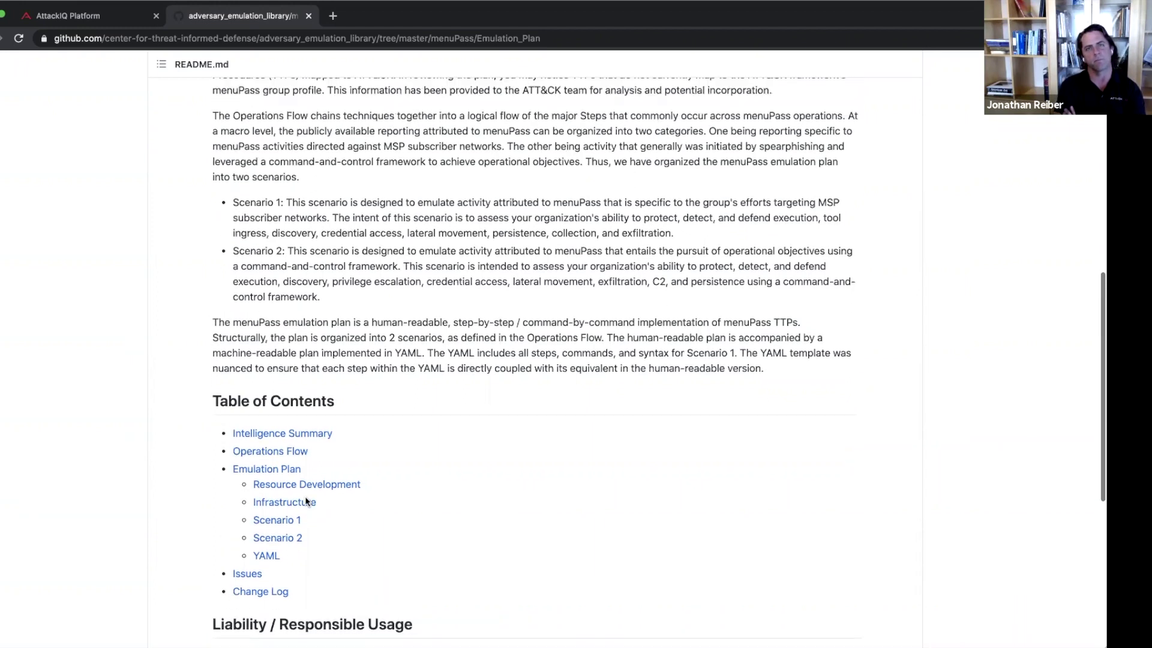
{"action": "scroll", "coordinate": [306, 501], "scroll_direction": "up", "scroll_amount": 1}
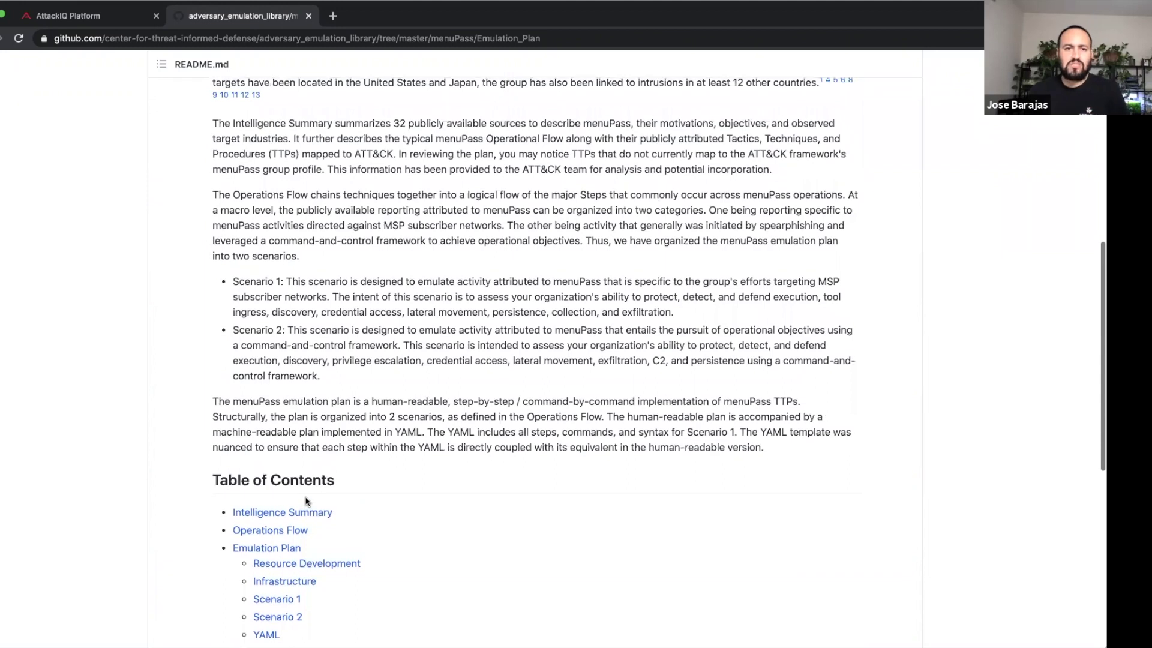
{"action": "scroll", "coordinate": [306, 501], "scroll_direction": "up", "scroll_amount": 2}
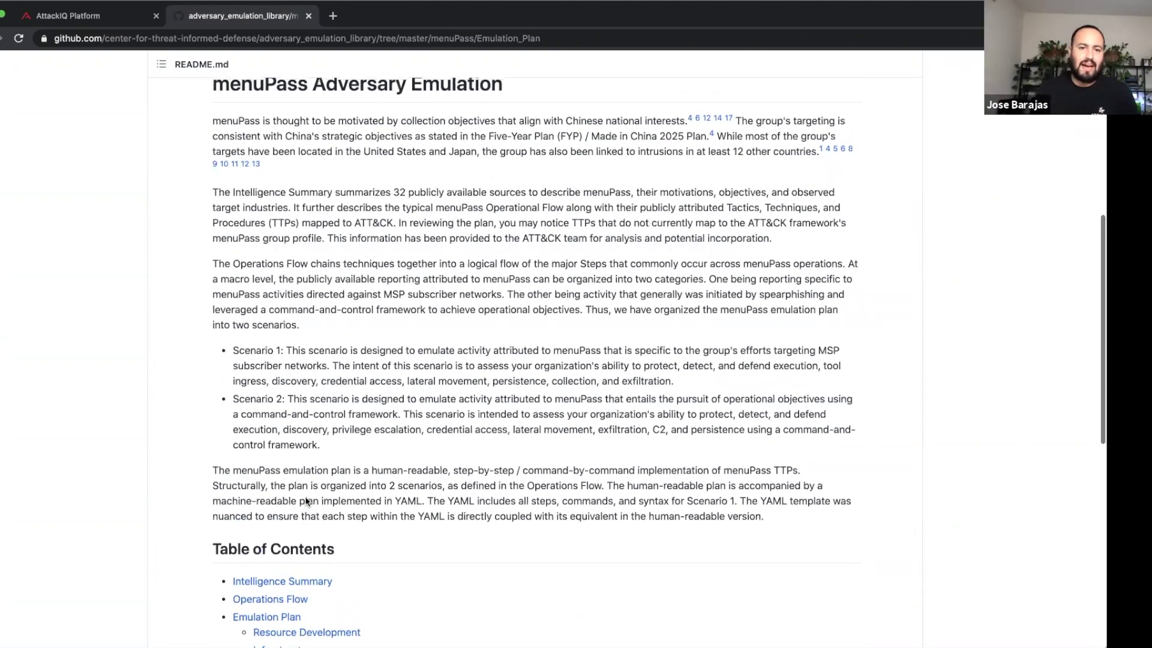
{"action": "scroll", "coordinate": [306, 501], "scroll_direction": "up", "scroll_amount": 1}
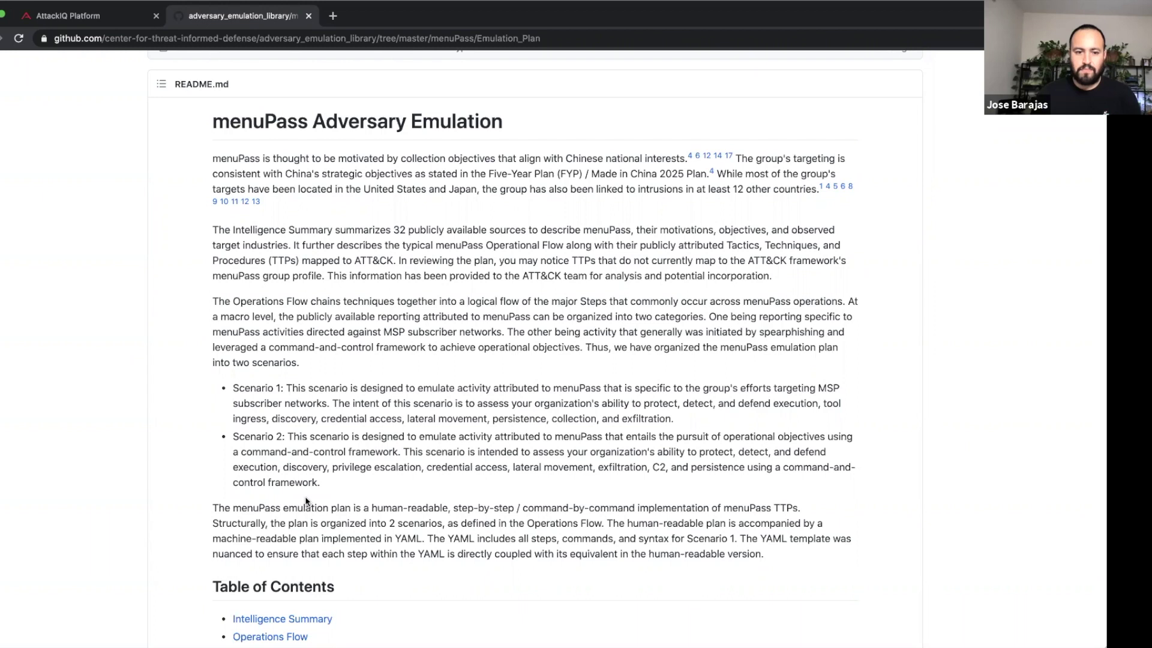
{"action": "scroll", "coordinate": [305, 500], "scroll_direction": "down", "scroll_amount": 5}
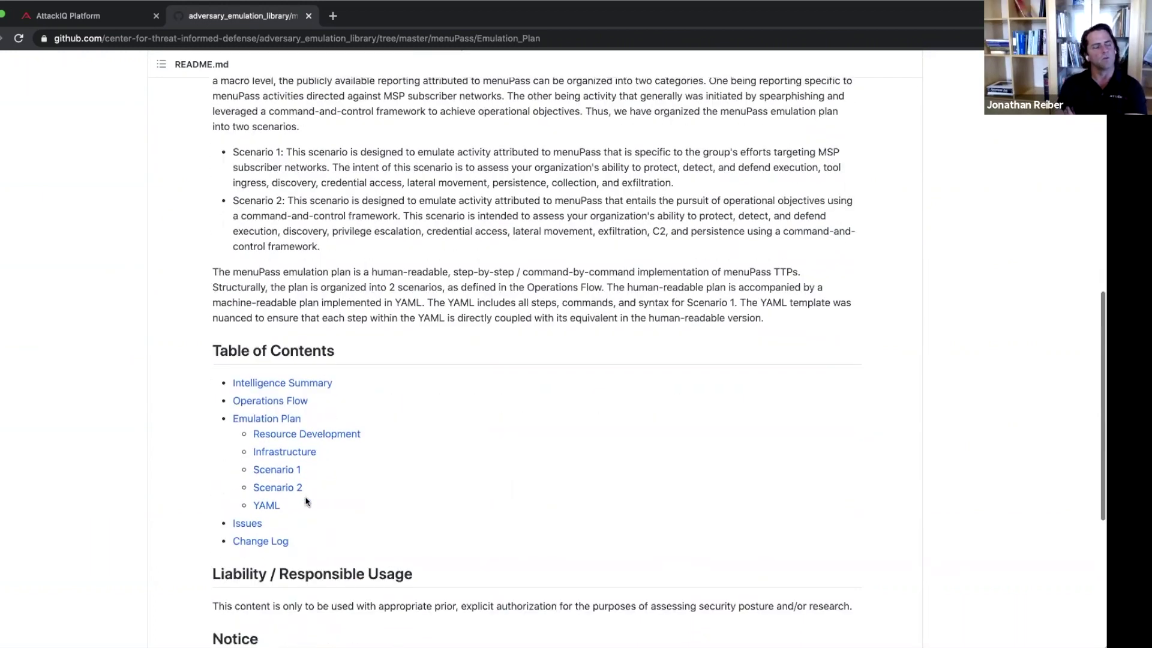
{"action": "scroll", "coordinate": [306, 501], "scroll_direction": "down", "scroll_amount": 1}
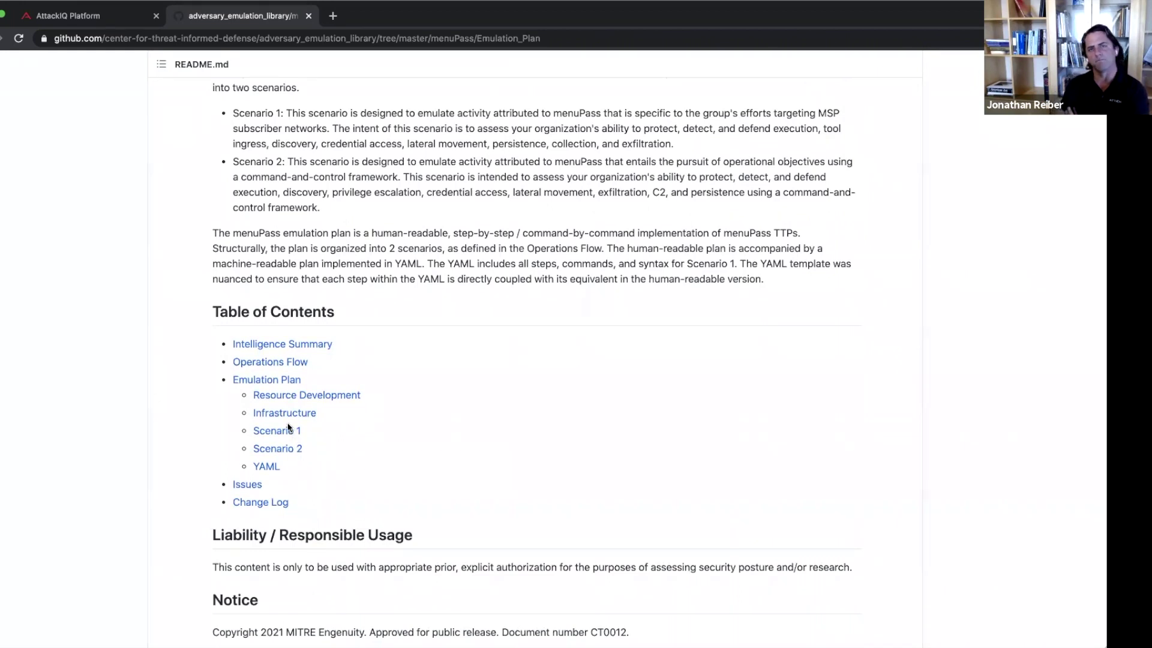
- Zoom the menuPass attack graph in on Node 0, then return to the emulation plan README
{"action": "left_click", "coordinate": [78, 15]}
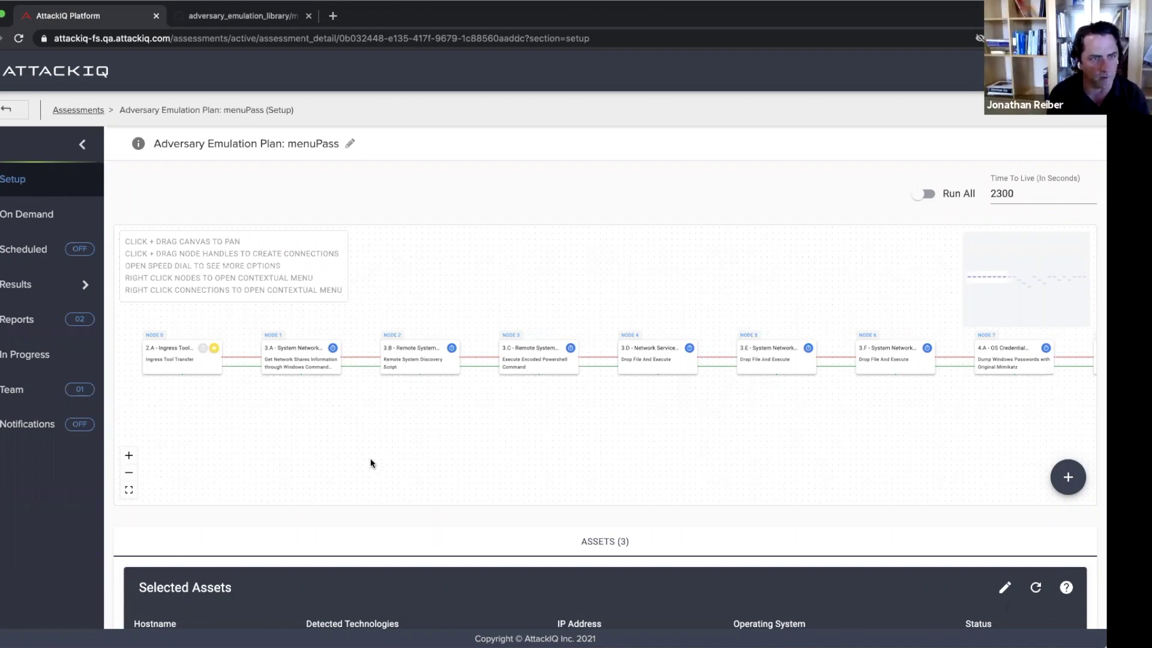
{"action": "scroll", "coordinate": [265, 433], "scroll_direction": "up", "scroll_amount": 3}
{"action": "left_click_drag", "start_coordinate": [265, 431], "coordinate": [357, 485]}
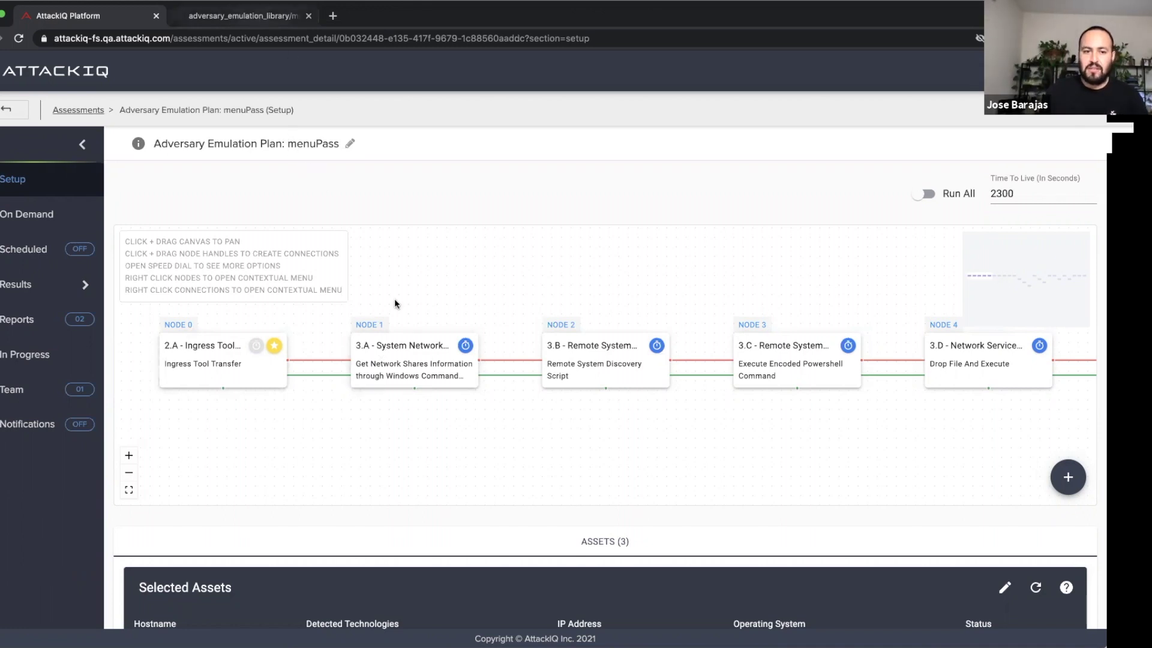
{"action": "key", "text": "ctrl+Tab"}
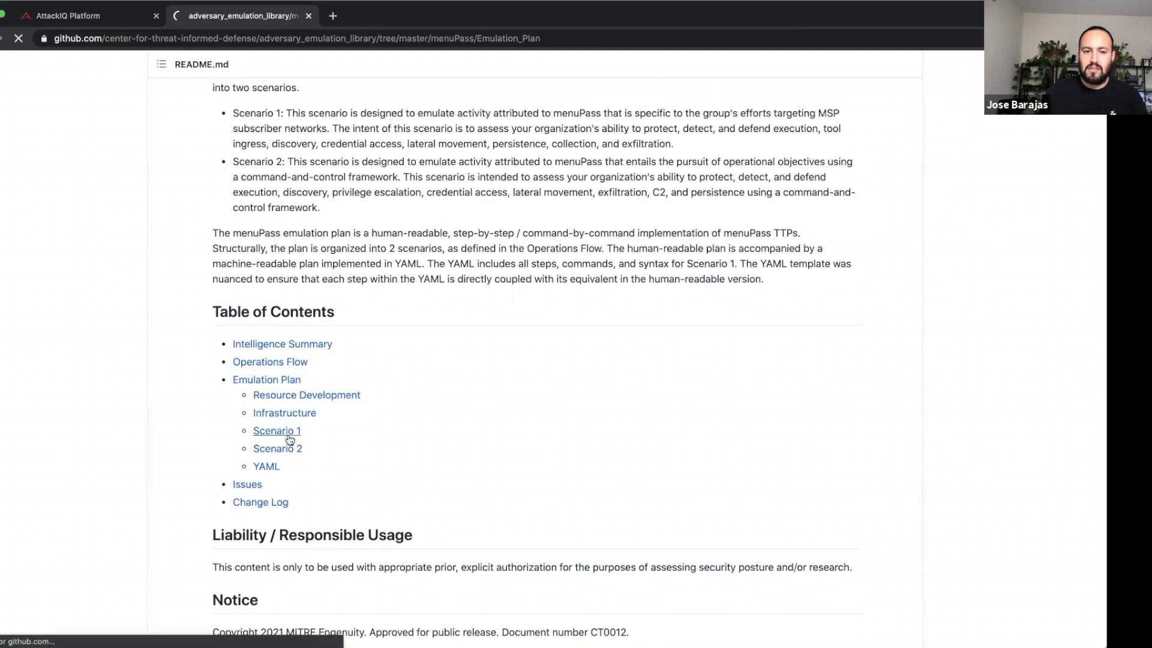
- Open Scenario1.md and bring its Overview, Prerequisites and Steps 1–9 list into view
{"action": "left_click", "coordinate": [287, 433]}
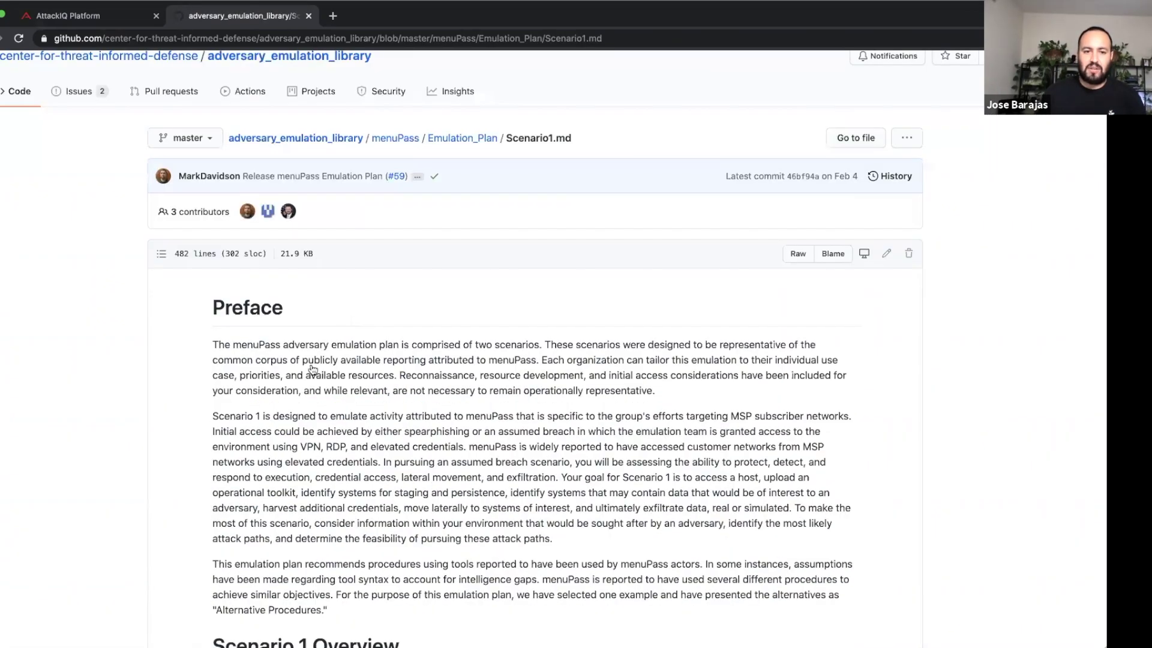
{"action": "scroll", "coordinate": [312, 369], "scroll_direction": "down", "scroll_amount": 10}
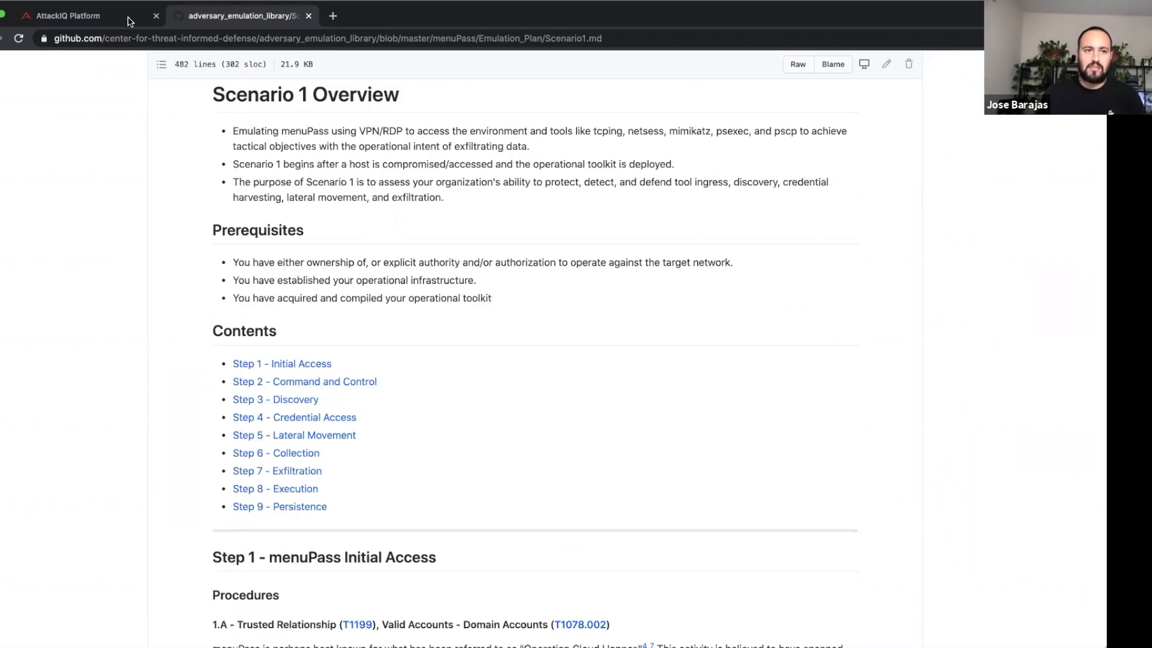
- Pan the menuPass chain to nodes 4.A, 4.B, 5.A and Node 11's Remote Desktop Protocol alternate
{"action": "left_click", "coordinate": [105, 23]}
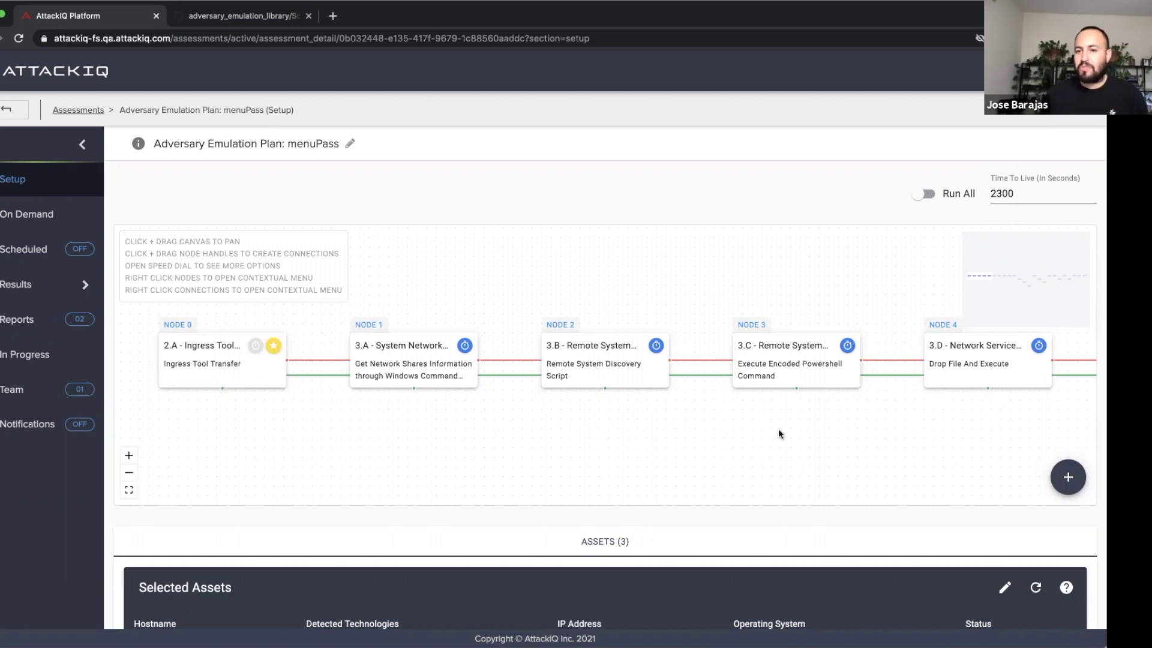
{"action": "left_click_drag", "start_coordinate": [743, 430], "coordinate": [391, 416]}
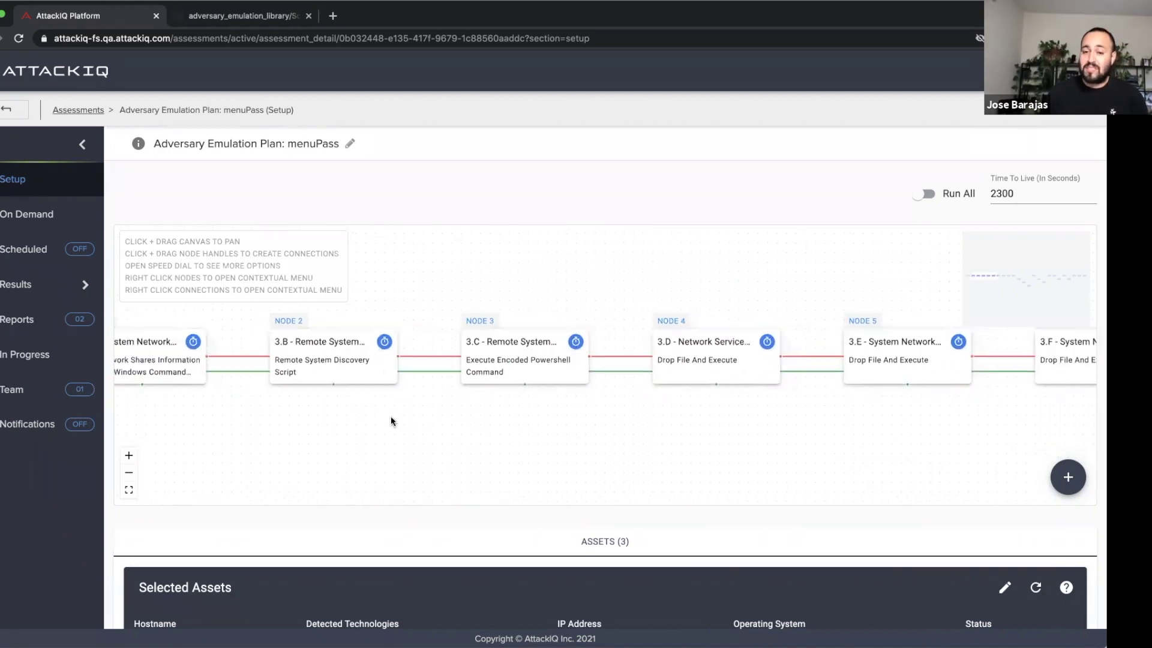
{"action": "left_click_drag", "start_coordinate": [675, 379], "coordinate": [531, 363]}
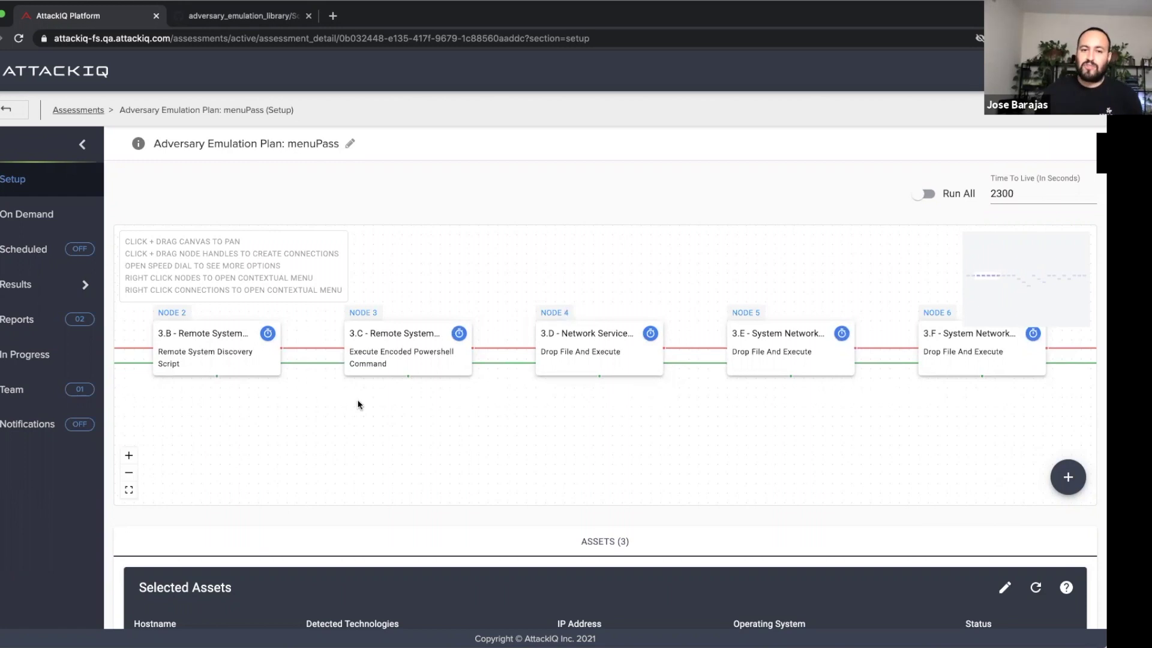
{"action": "left_click_drag", "start_coordinate": [284, 374], "coordinate": [279, 372]}
{"action": "scroll", "coordinate": [279, 373], "scroll_direction": "right", "scroll_amount": 10}
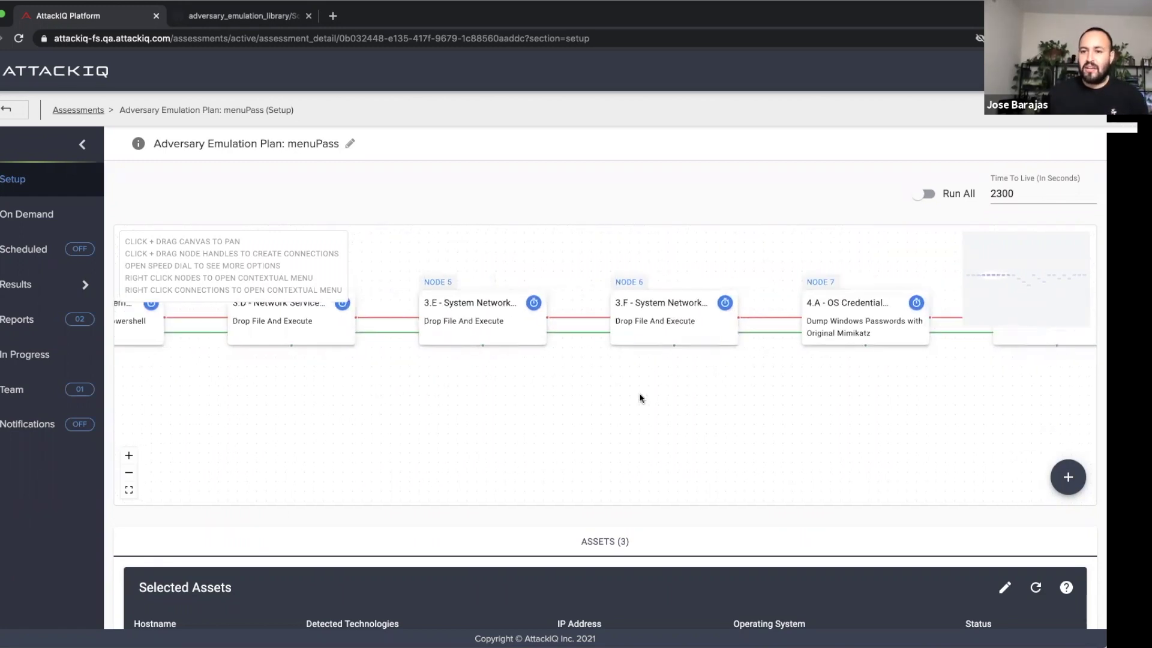
{"action": "scroll", "coordinate": [451, 425], "scroll_direction": "right", "scroll_amount": 5}
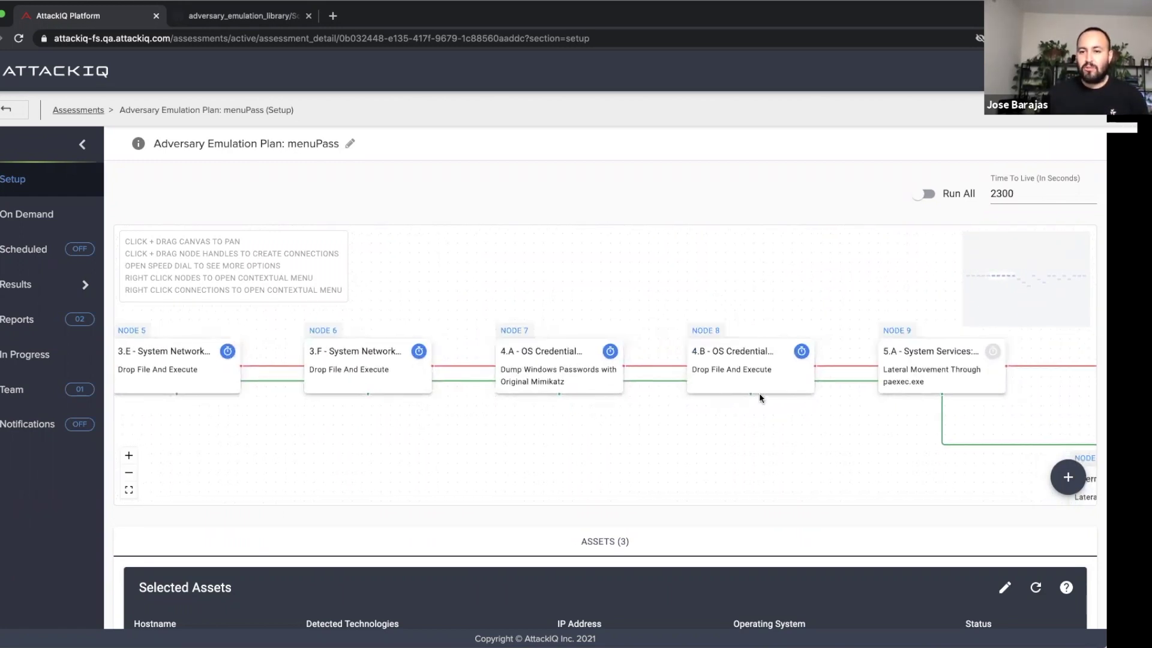
{"action": "scroll", "coordinate": [649, 359], "scroll_direction": "right", "scroll_amount": 2}
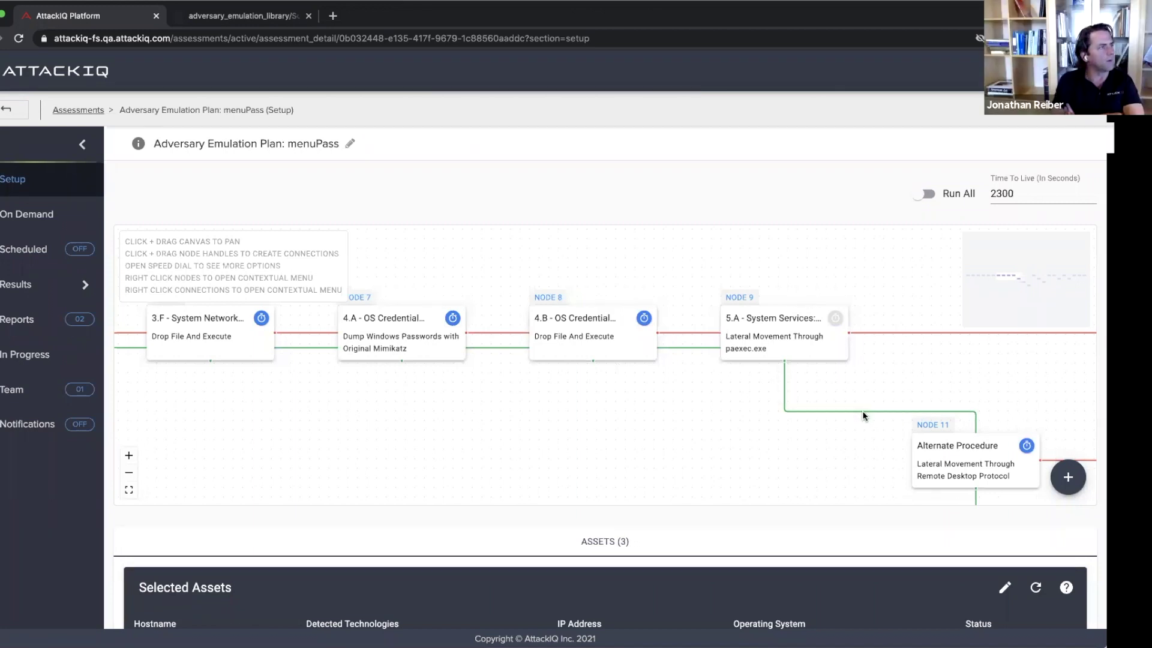
- Follow the Node 9 alternate branch down to Node 14's Scheduled Task Execution procedure
{"action": "left_click_drag", "start_coordinate": [836, 437], "coordinate": [822, 441]}
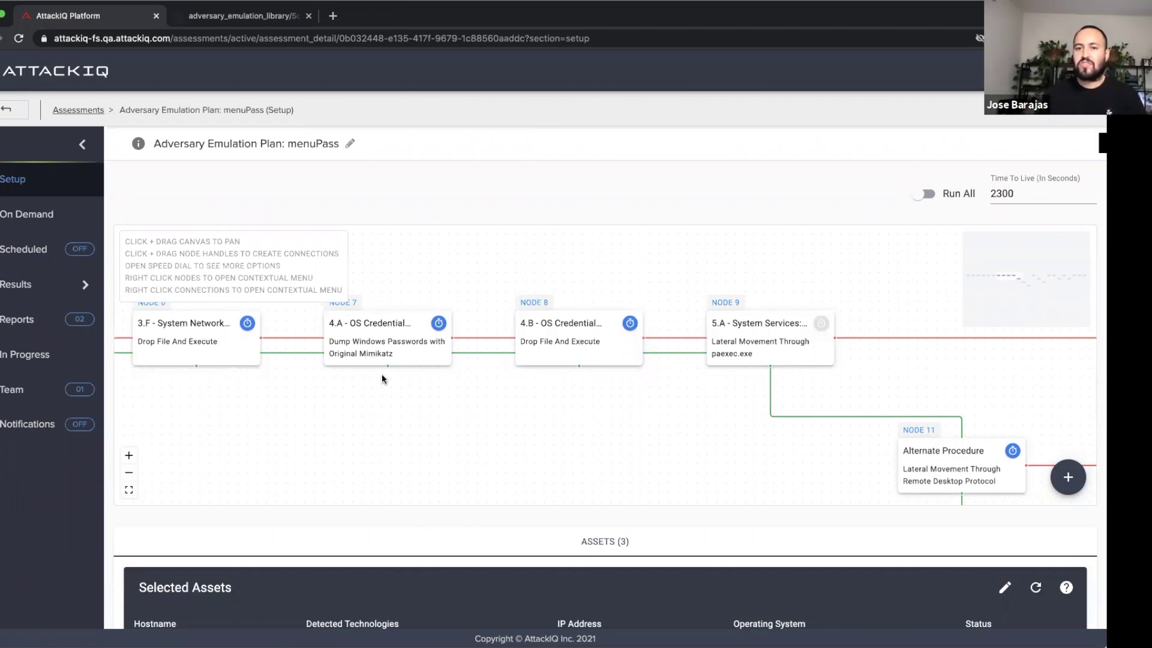
{"action": "left_click_drag", "start_coordinate": [659, 393], "coordinate": [574, 329]}
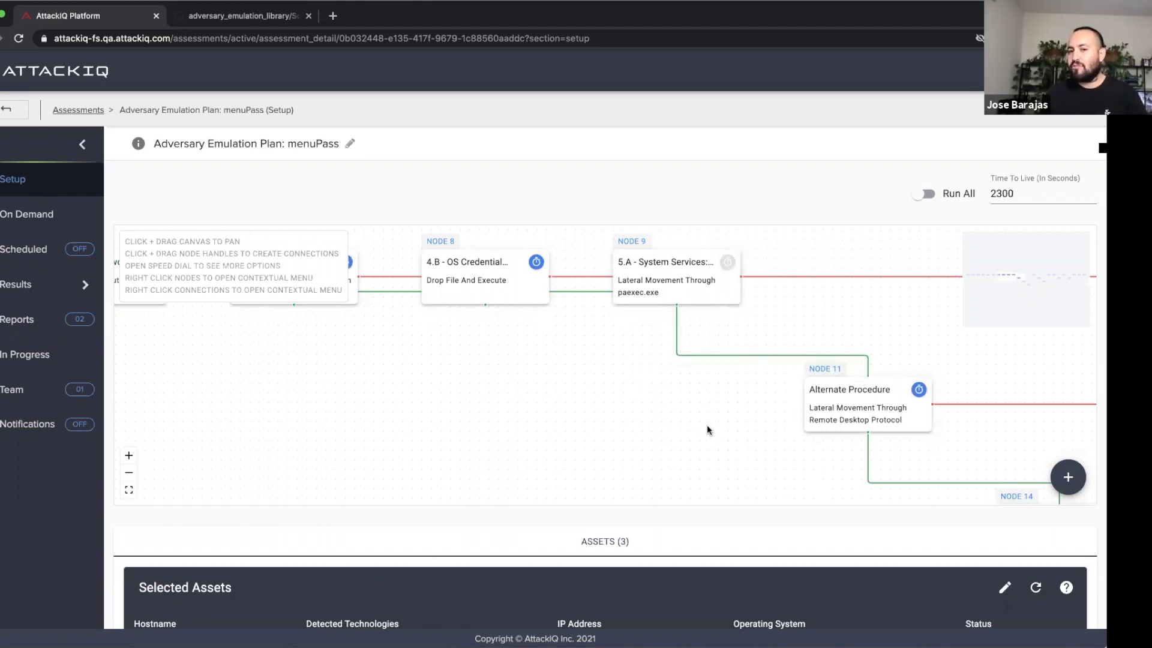
{"action": "scroll", "coordinate": [707, 425], "scroll_direction": "down", "scroll_amount": 3}
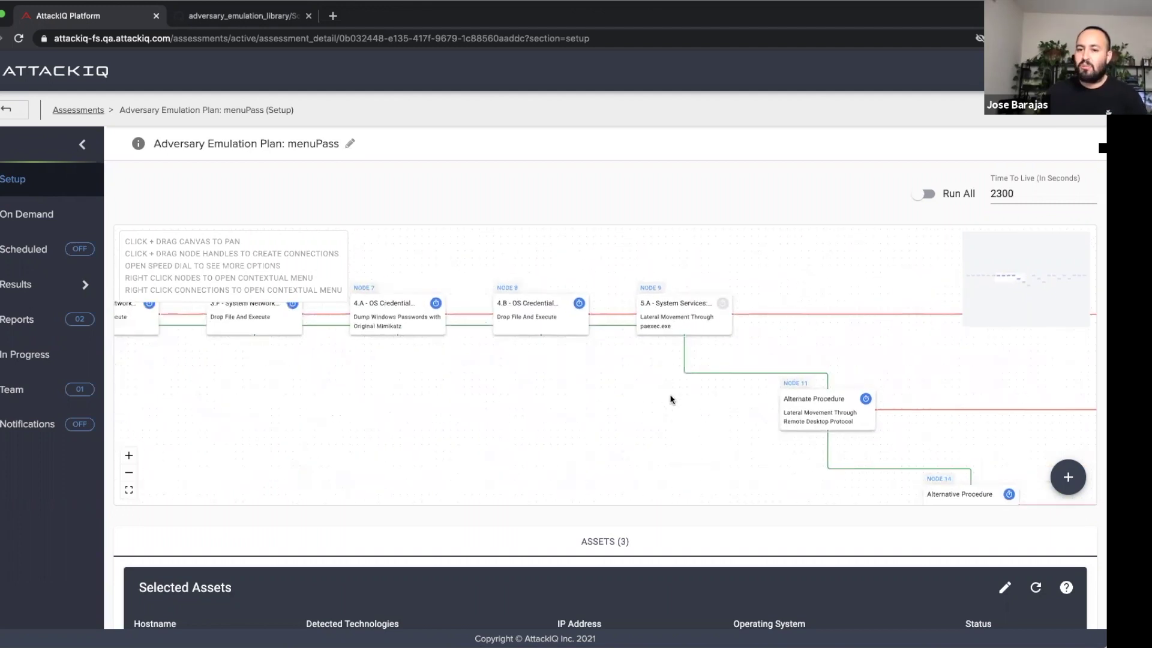
{"action": "left_click_drag", "start_coordinate": [648, 383], "coordinate": [586, 354]}
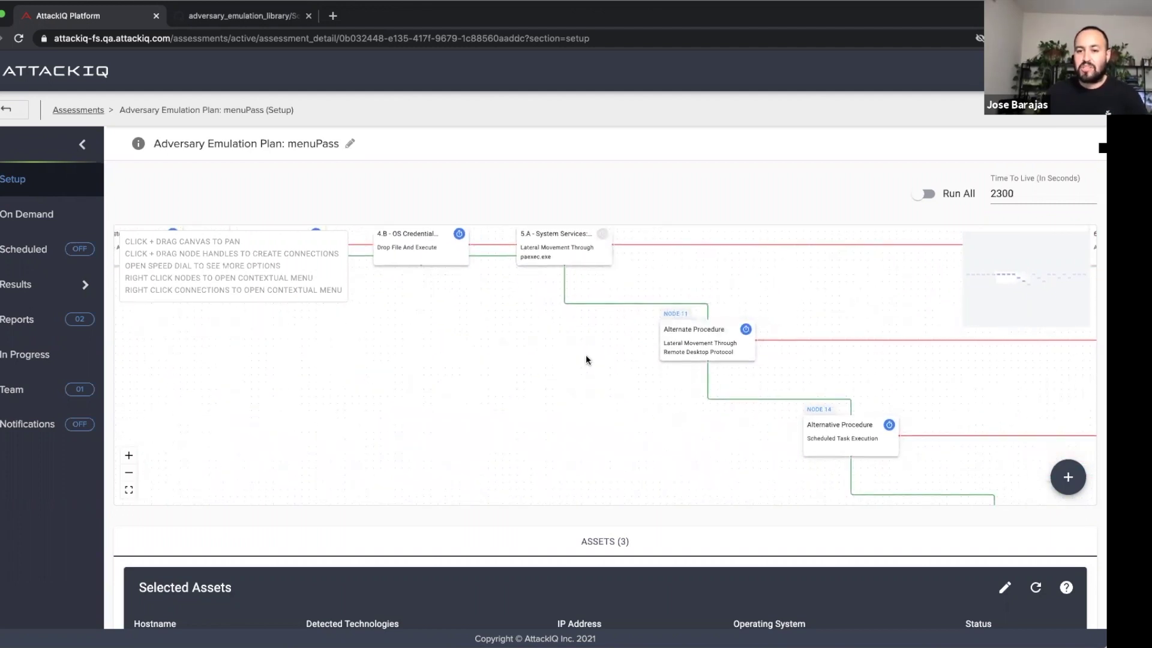
- Continue past Nodes 11 and 14 to reveal Node 17's Drop File And Execute procedure
{"action": "scroll", "coordinate": [578, 288], "scroll_direction": "up", "scroll_amount": 2}
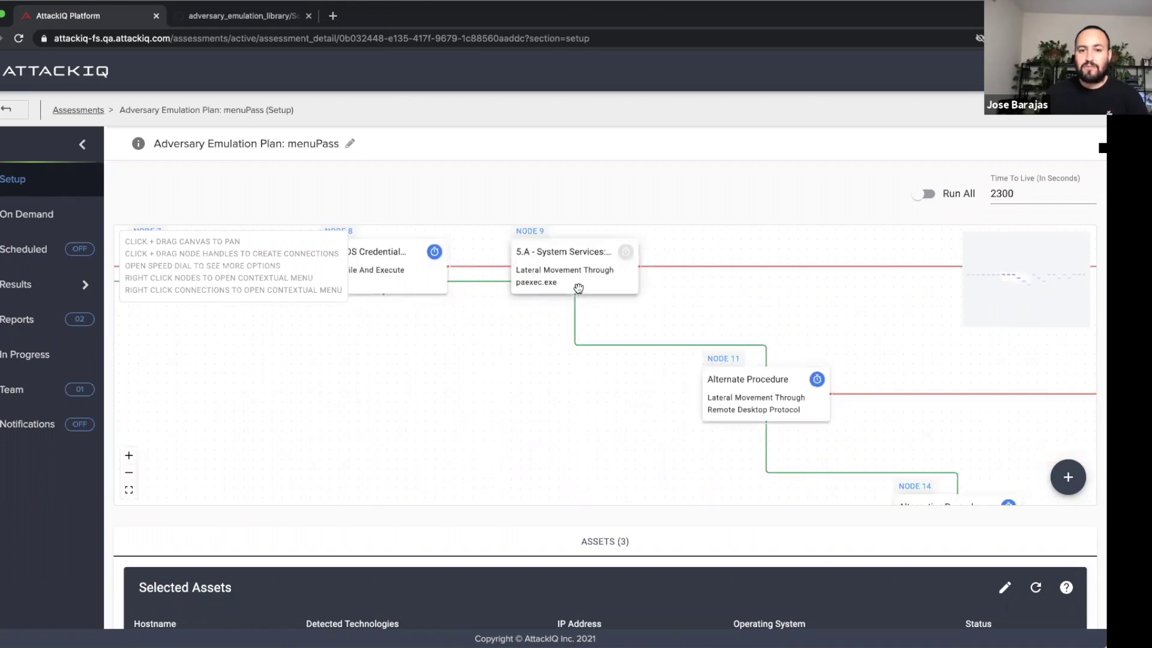
{"action": "scroll", "coordinate": [578, 288], "scroll_direction": "up", "scroll_amount": 2}
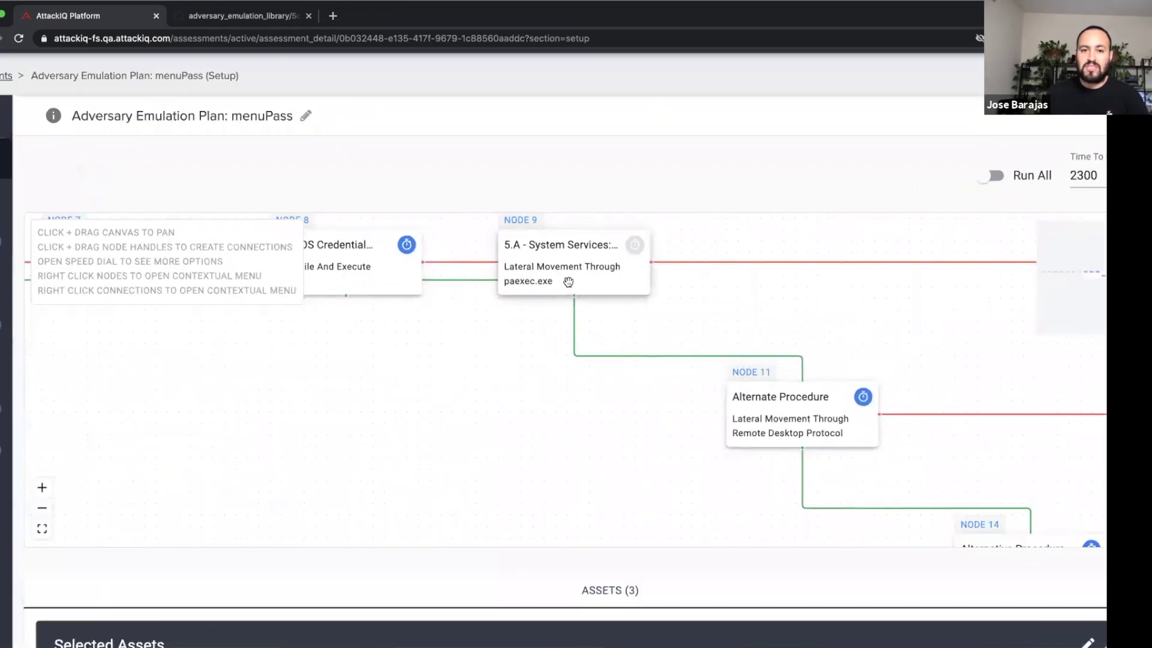
{"action": "scroll", "coordinate": [568, 282], "scroll_direction": "down", "scroll_amount": 2}
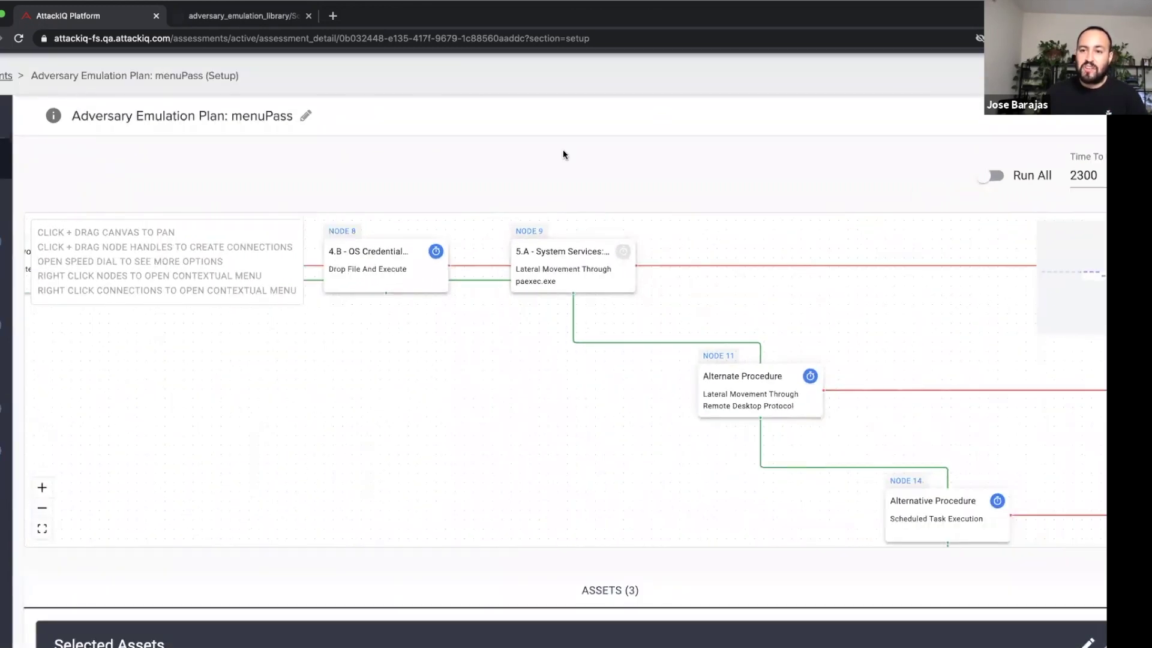
{"action": "scroll", "coordinate": [563, 149], "scroll_direction": "down", "scroll_amount": 2}
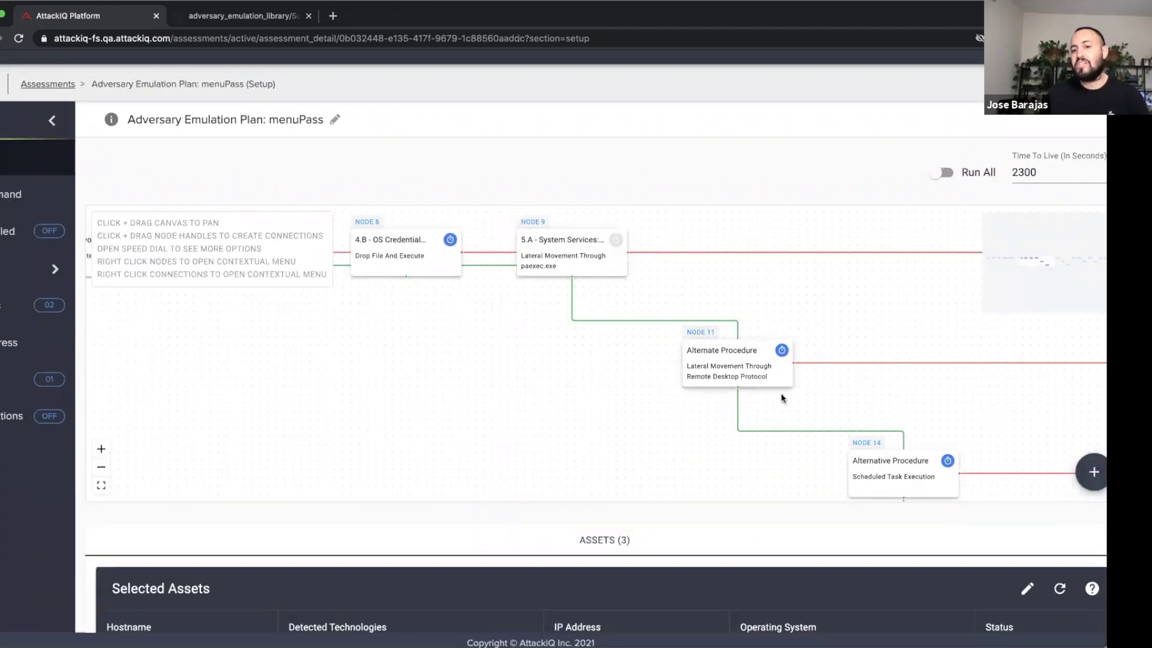
{"action": "left_click_drag", "start_coordinate": [760, 391], "coordinate": [704, 360]}
{"action": "scroll", "coordinate": [704, 360], "scroll_direction": "up", "scroll_amount": 2}
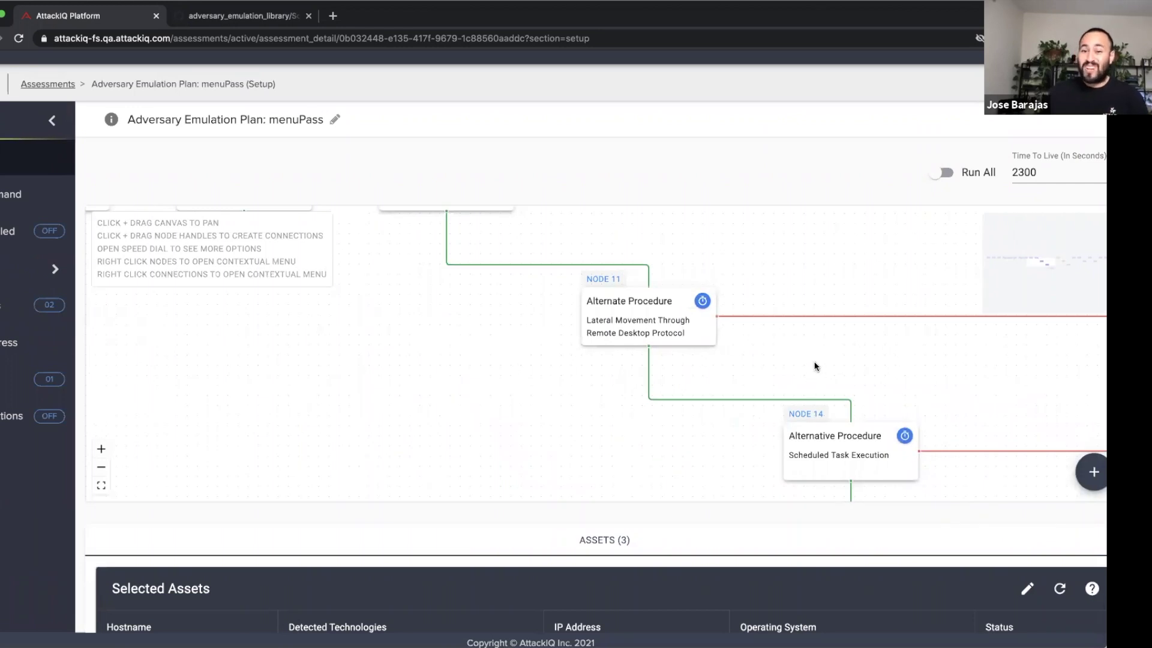
{"action": "left_click_drag", "start_coordinate": [776, 321], "coordinate": [668, 240]}
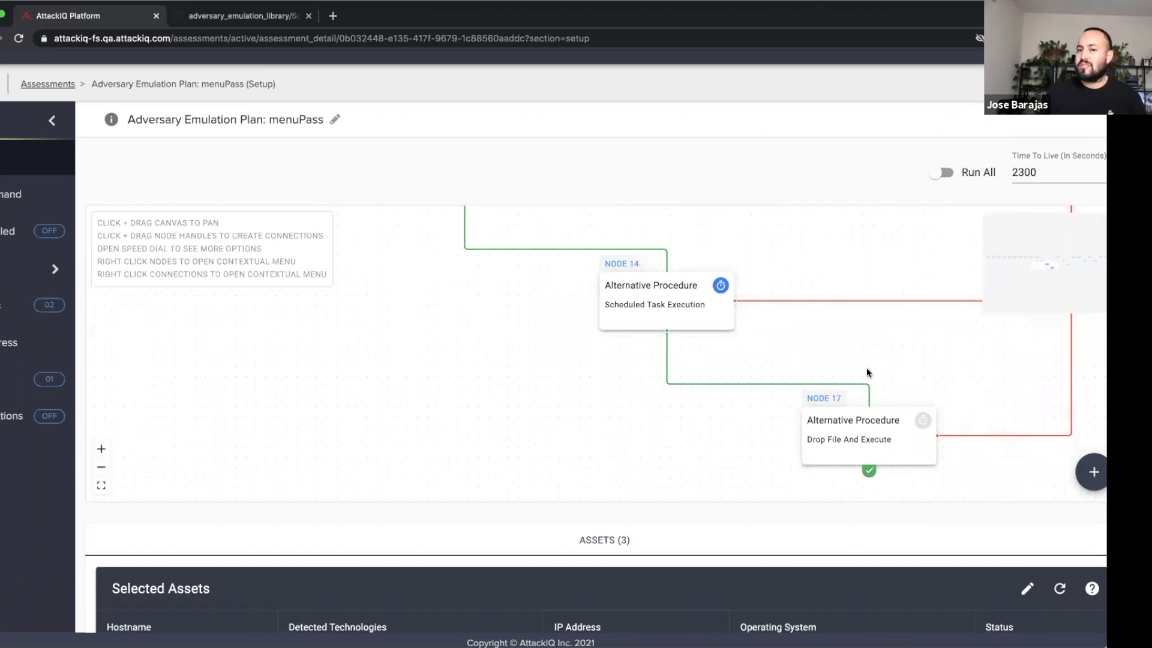
- Zoom out across Nodes 8–16 to show 6.A Archive Collected Data with its Tar and Compress-Archive alternates
{"action": "scroll", "coordinate": [738, 348], "scroll_direction": "down", "scroll_amount": 1}
{"action": "scroll", "coordinate": [738, 346], "scroll_direction": "down", "scroll_amount": 5}
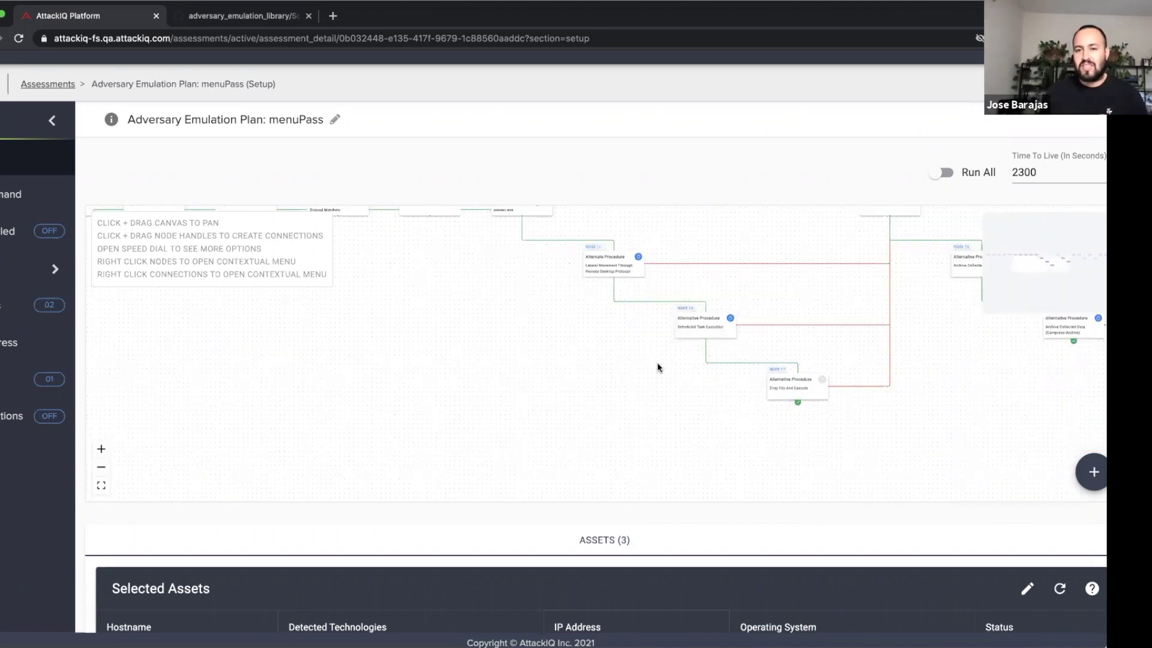
{"action": "left_click_drag", "start_coordinate": [657, 367], "coordinate": [484, 447]}
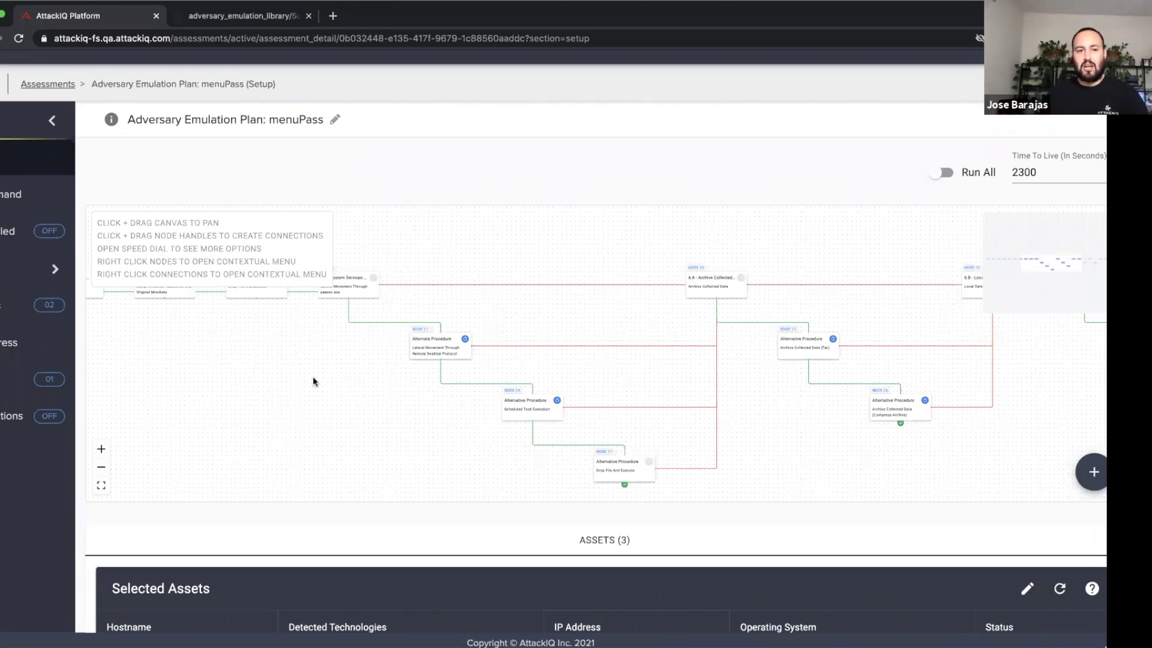
{"action": "scroll", "coordinate": [457, 403], "scroll_direction": "left", "scroll_amount": 5}
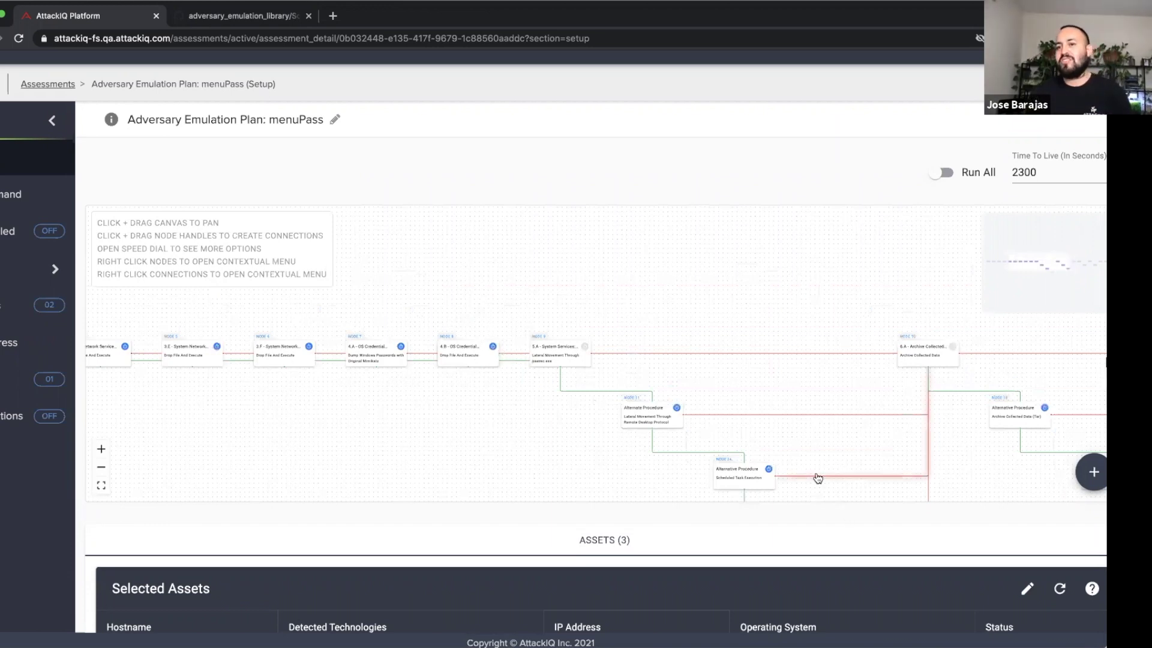
{"action": "scroll", "coordinate": [763, 437], "scroll_direction": "down", "scroll_amount": 3}
{"action": "scroll", "coordinate": [764, 437], "scroll_direction": "right", "scroll_amount": 3}
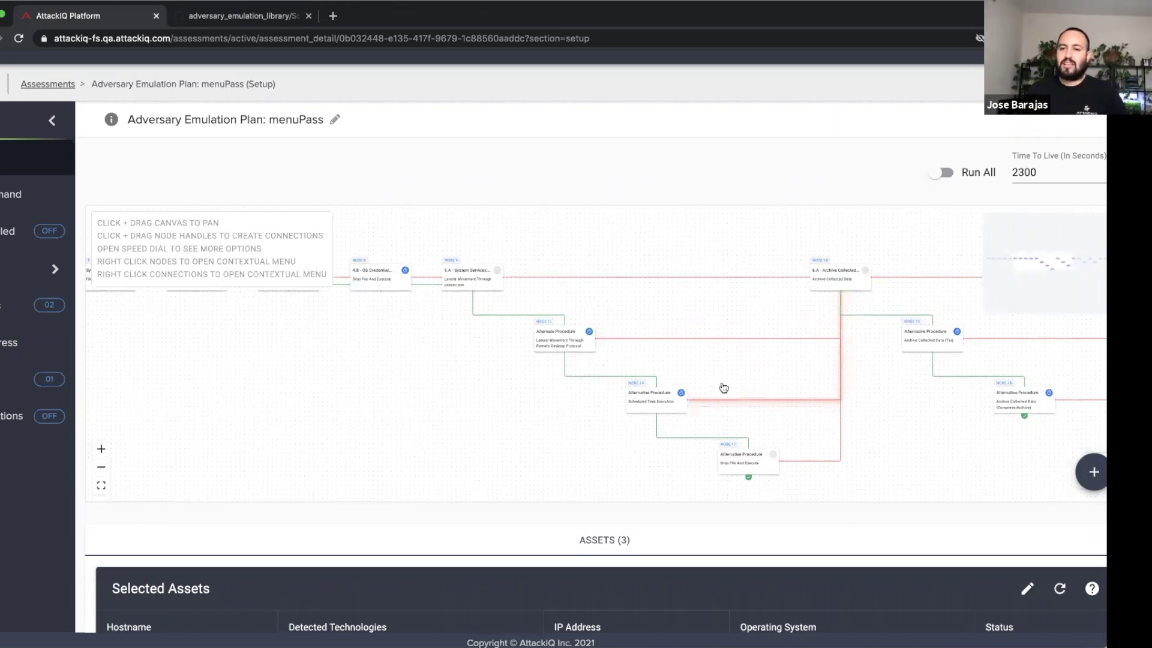
{"action": "scroll", "coordinate": [721, 388], "scroll_direction": "down", "scroll_amount": 2}
{"action": "scroll", "coordinate": [722, 388], "scroll_direction": "right", "scroll_amount": 2}
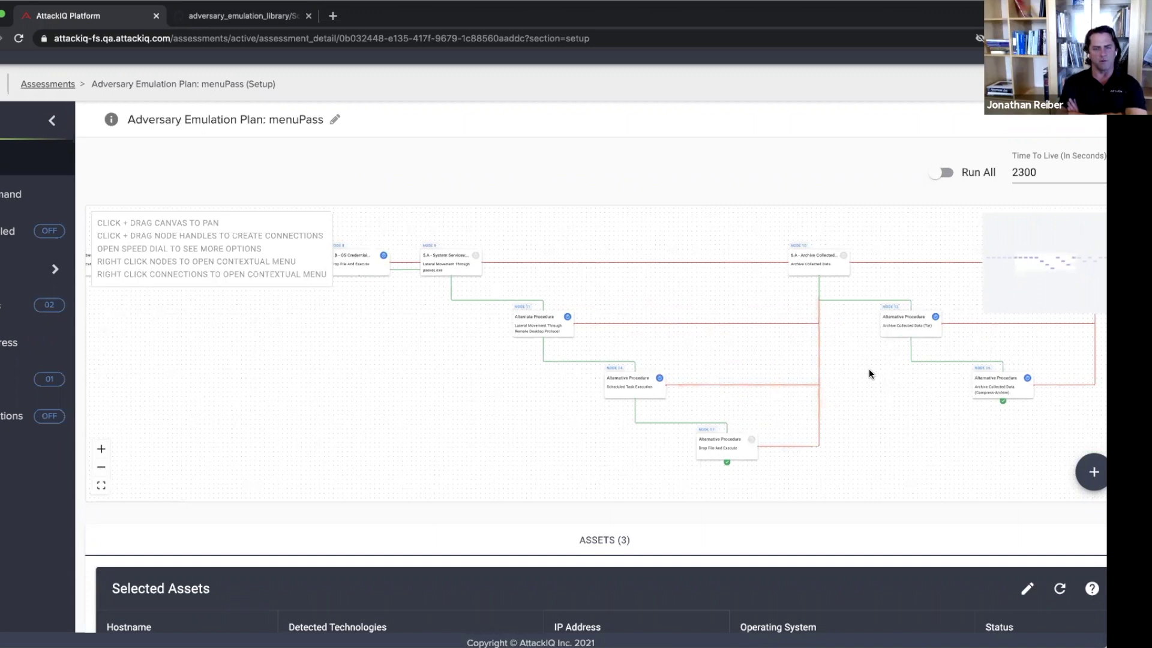
- Zoom in on Nodes 10, 12, 13 and 16, then zoom out to span 6.B, 7.A and 8.A
{"action": "scroll", "coordinate": [869, 373], "scroll_direction": "up", "scroll_amount": 4}
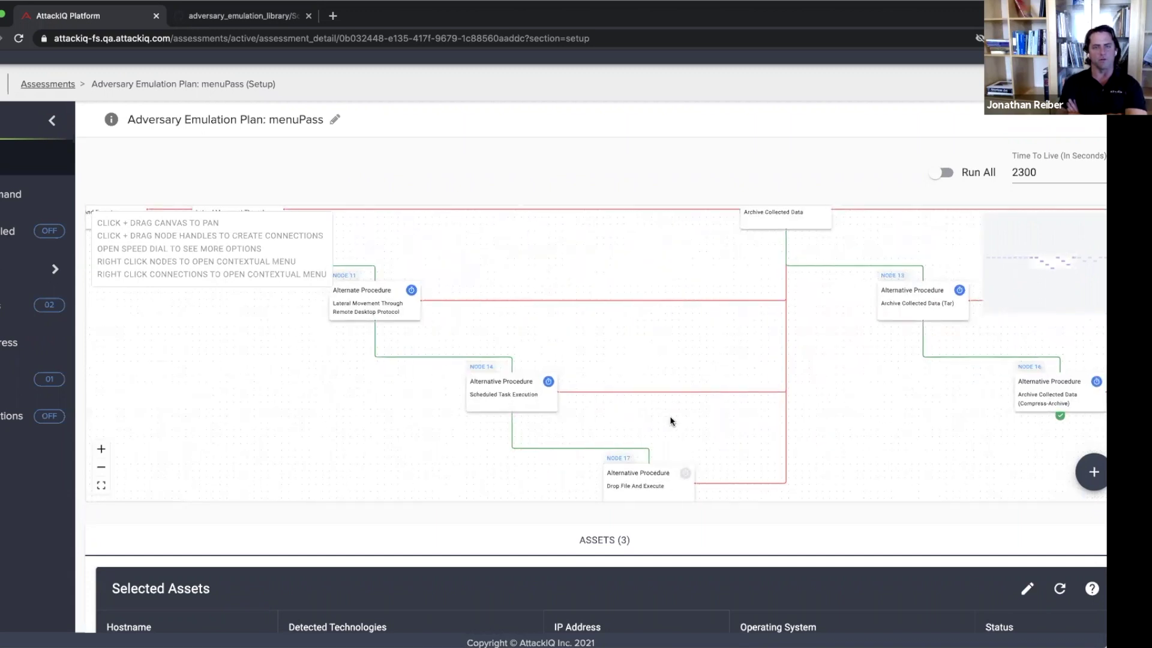
{"action": "scroll", "coordinate": [670, 421], "scroll_direction": "right", "scroll_amount": 10}
{"action": "scroll", "coordinate": [671, 421], "scroll_direction": "up", "scroll_amount": 2}
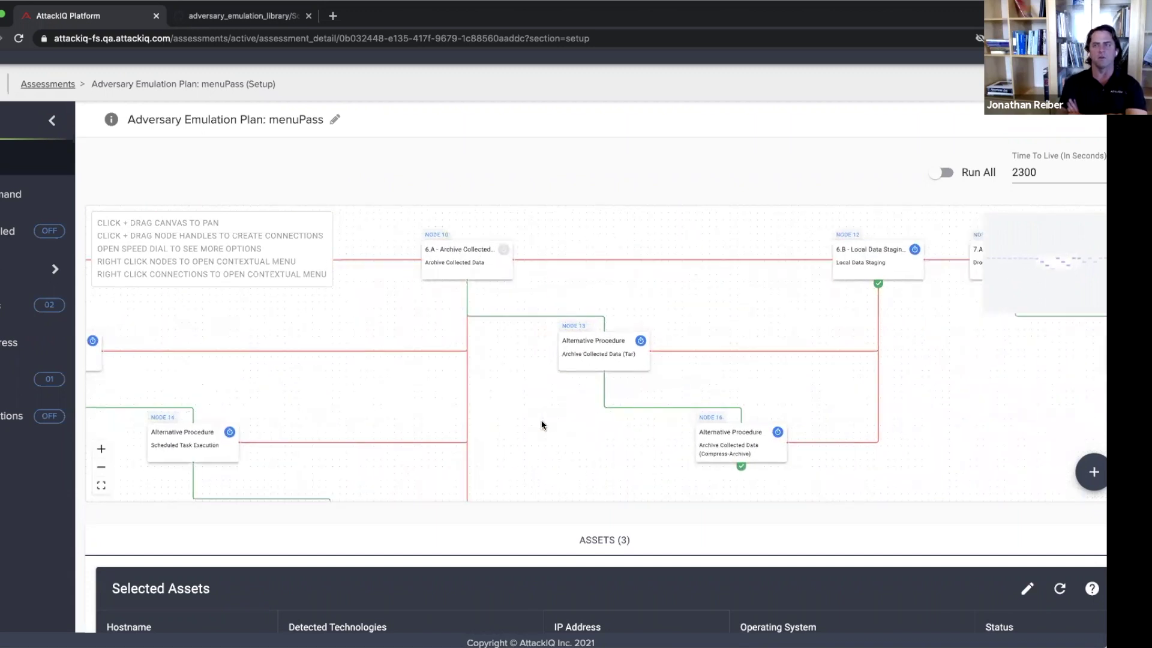
{"action": "scroll", "coordinate": [541, 424], "scroll_direction": "up", "scroll_amount": 1}
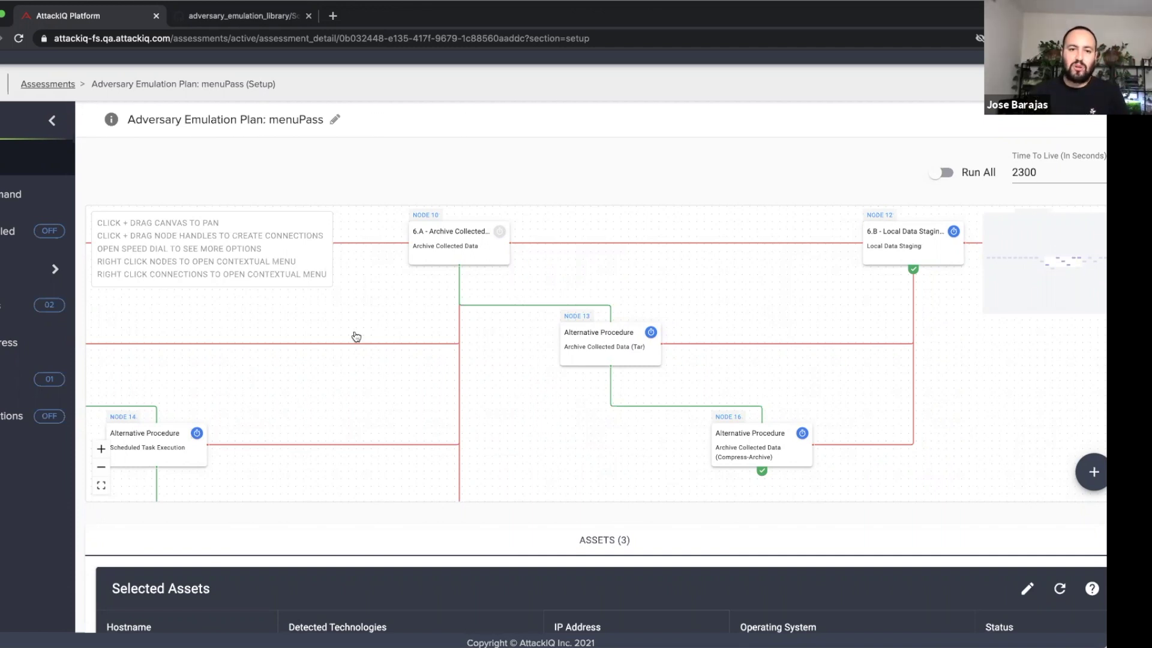
{"action": "scroll", "coordinate": [354, 335], "scroll_direction": "down", "scroll_amount": 1}
{"action": "scroll", "coordinate": [333, 368], "scroll_direction": "down", "scroll_amount": 3}
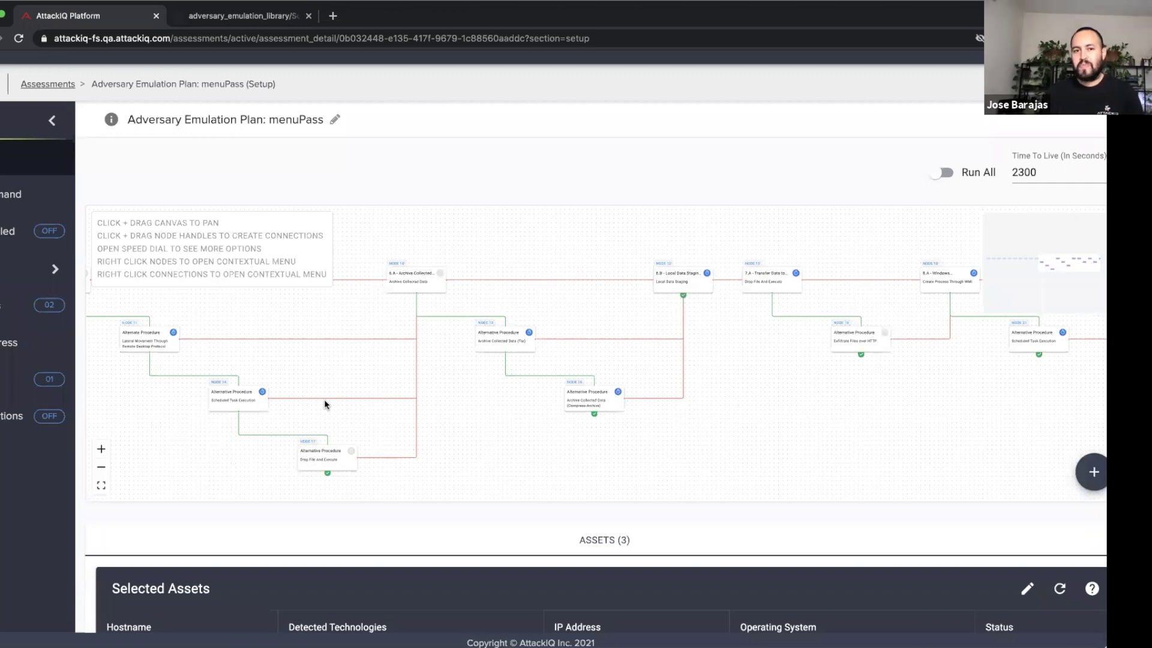
- Pan across Nodes 12–21 to reach 9.A Persistence Through Scheduled Task and its alternates
{"action": "scroll", "coordinate": [441, 337], "scroll_direction": "up", "scroll_amount": 2}
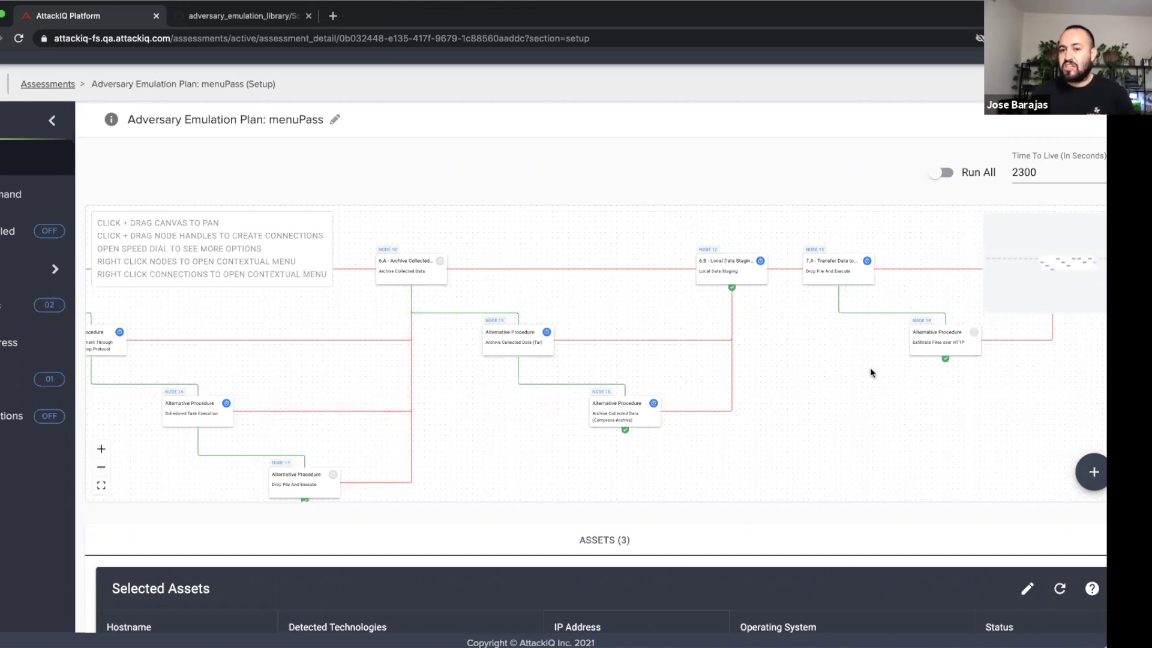
{"action": "scroll", "coordinate": [671, 381], "scroll_direction": "right", "scroll_amount": 5}
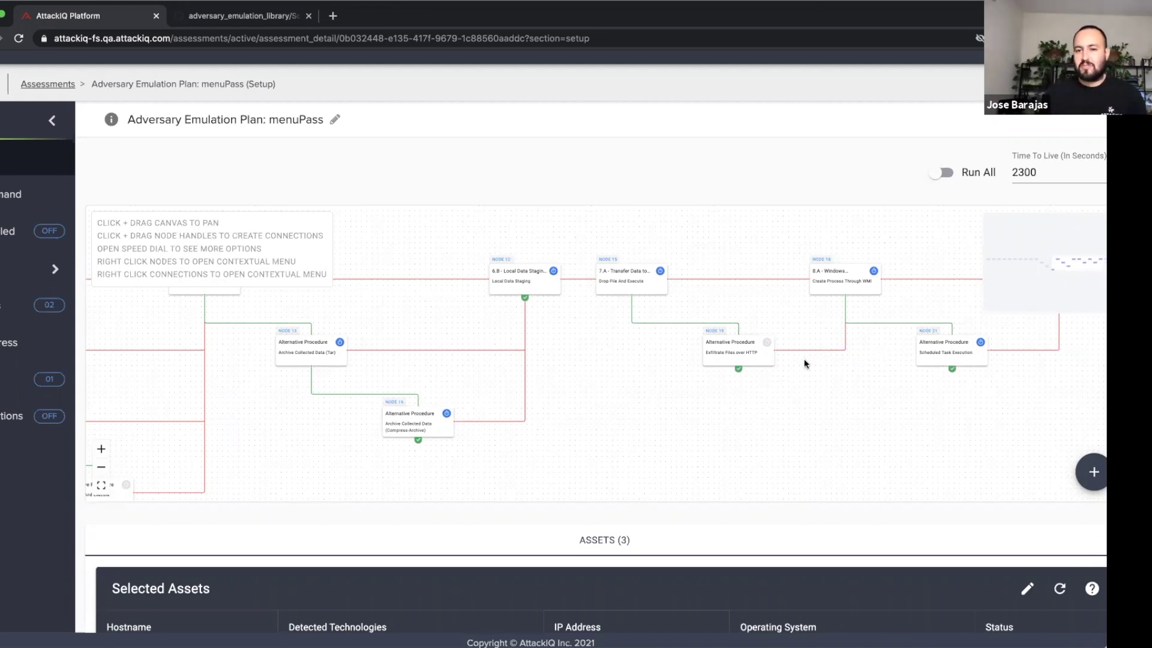
{"action": "scroll", "coordinate": [685, 420], "scroll_direction": "up", "scroll_amount": 1}
{"action": "scroll", "coordinate": [686, 437], "scroll_direction": "up", "scroll_amount": 2}
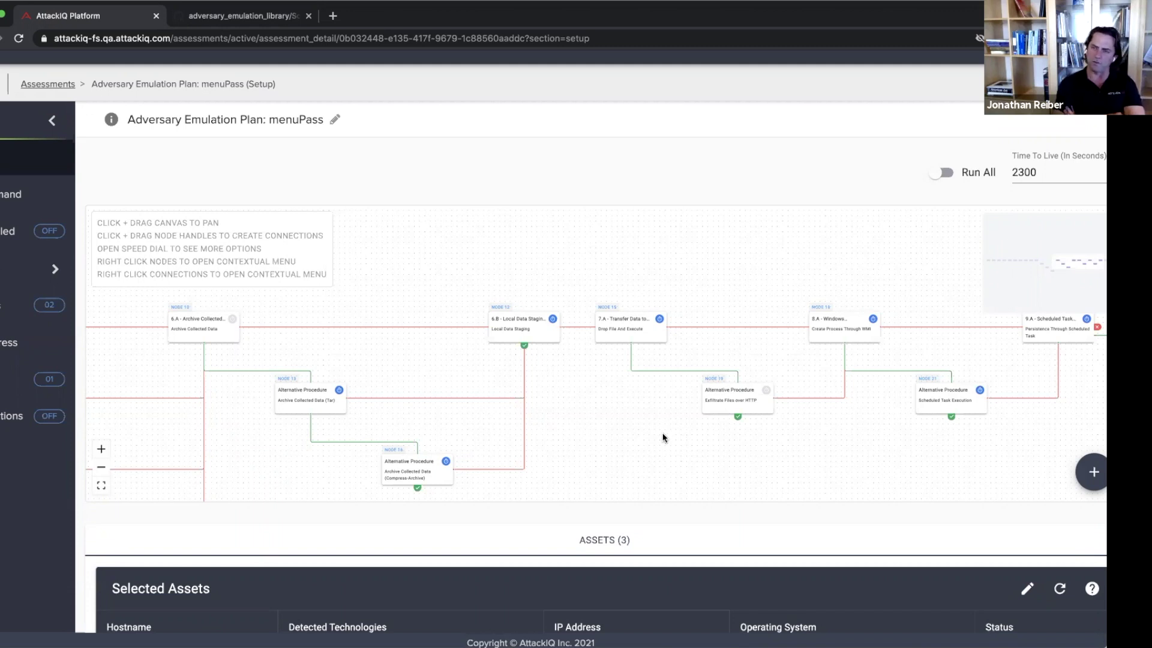
- Zoom out, pan back to Node 0, and zoom in on the 2.A Ingress Tool Transfer through 4.B chain
{"action": "scroll", "coordinate": [482, 420], "scroll_direction": "down", "scroll_amount": 3}
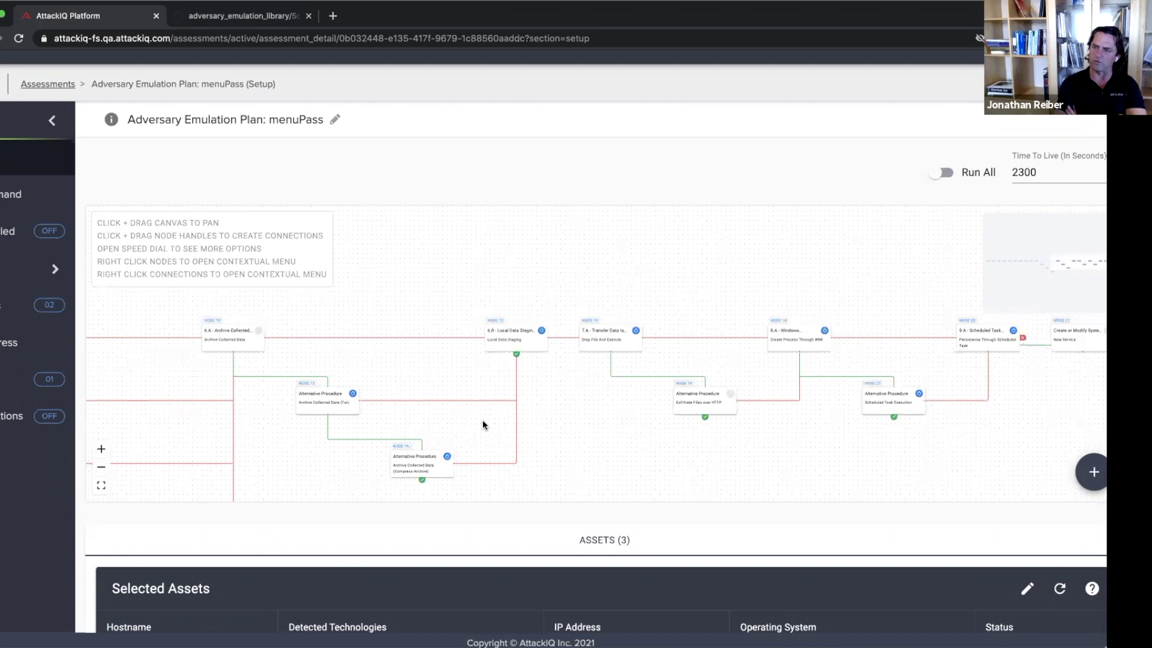
{"action": "scroll", "coordinate": [314, 424], "scroll_direction": "down", "scroll_amount": 2}
{"action": "scroll", "coordinate": [822, 344], "scroll_direction": "down", "scroll_amount": 2}
{"action": "scroll", "coordinate": [821, 344], "scroll_direction": "left", "scroll_amount": 8}
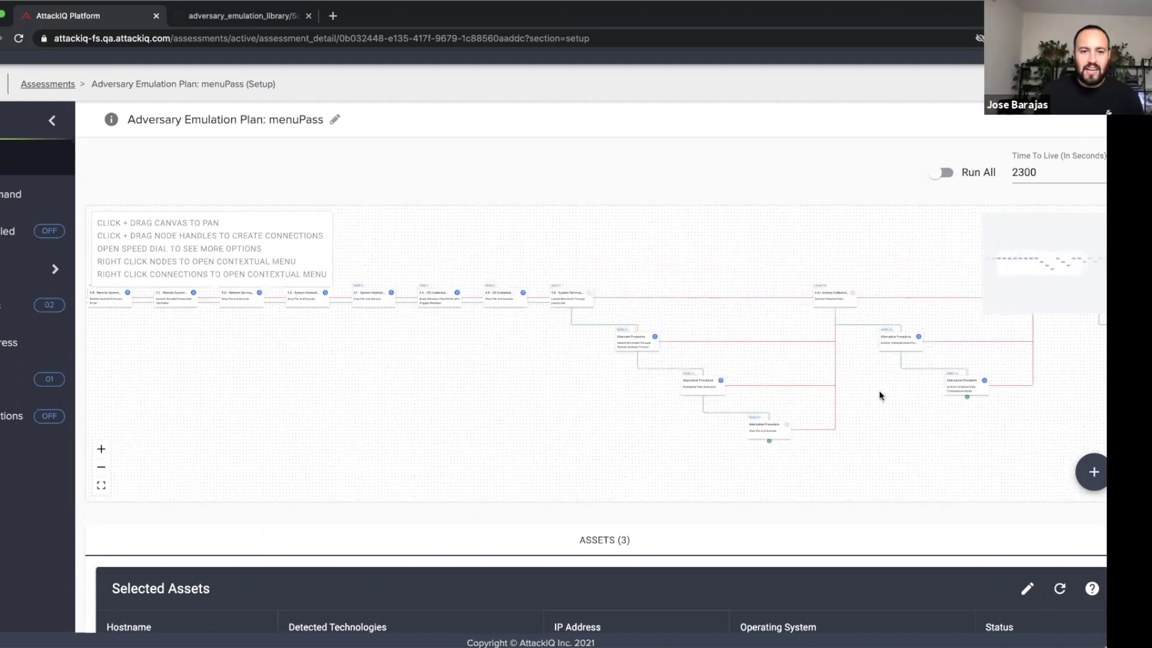
{"action": "scroll", "coordinate": [1049, 392], "scroll_direction": "left", "scroll_amount": 1}
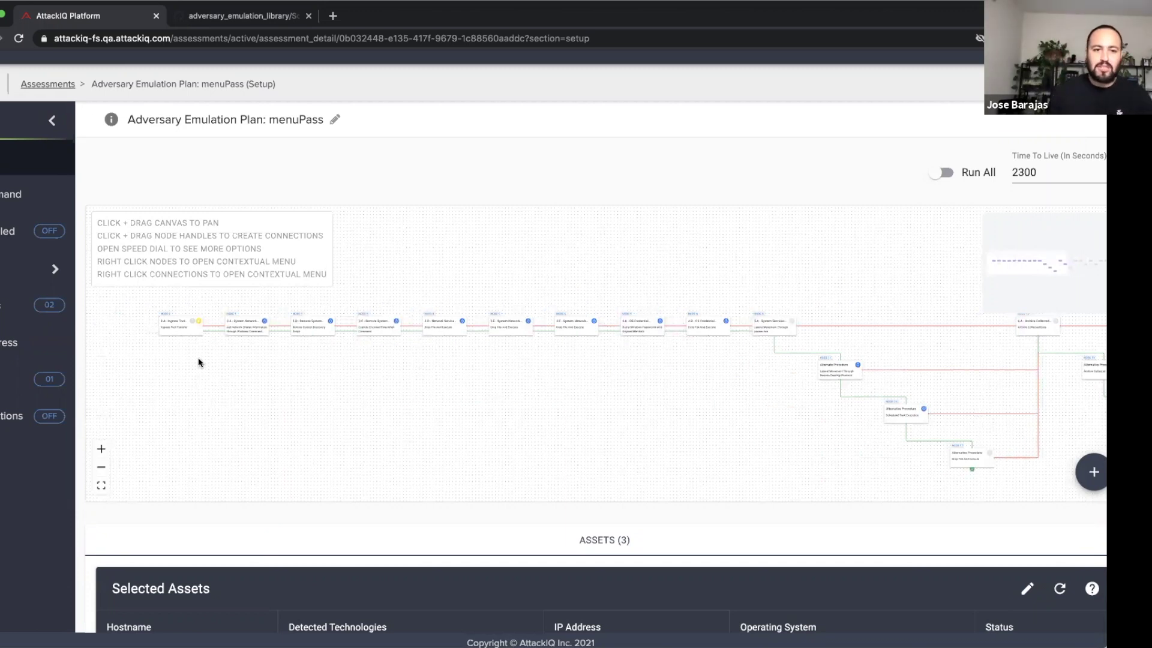
{"action": "scroll", "coordinate": [198, 362], "scroll_direction": "up", "scroll_amount": 3}
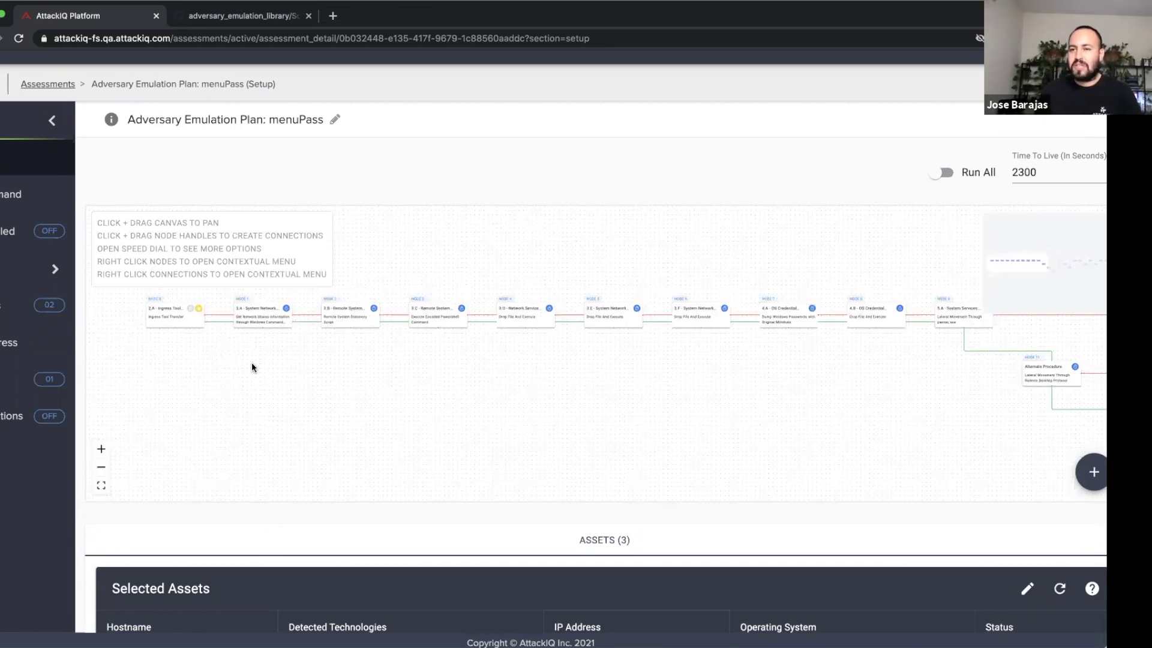
{"action": "scroll", "coordinate": [252, 369], "scroll_direction": "up", "scroll_amount": 2}
{"action": "scroll", "coordinate": [255, 390], "scroll_direction": "up", "scroll_amount": 1}
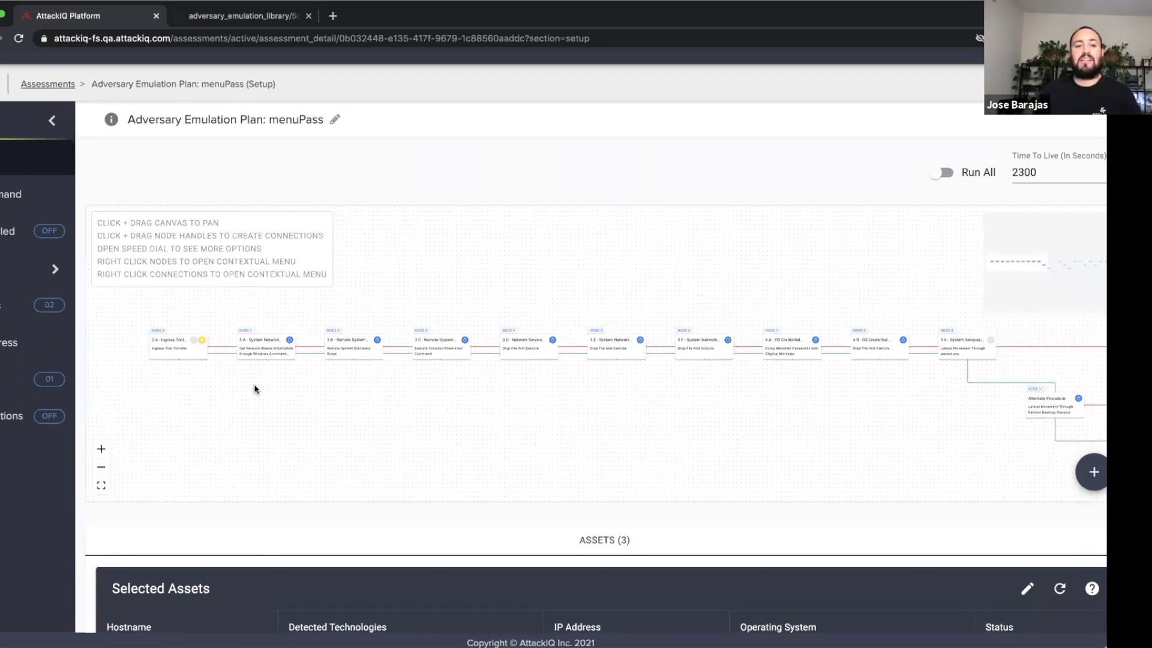
{"action": "left_click_drag", "start_coordinate": [253, 384], "coordinate": [243, 377]}
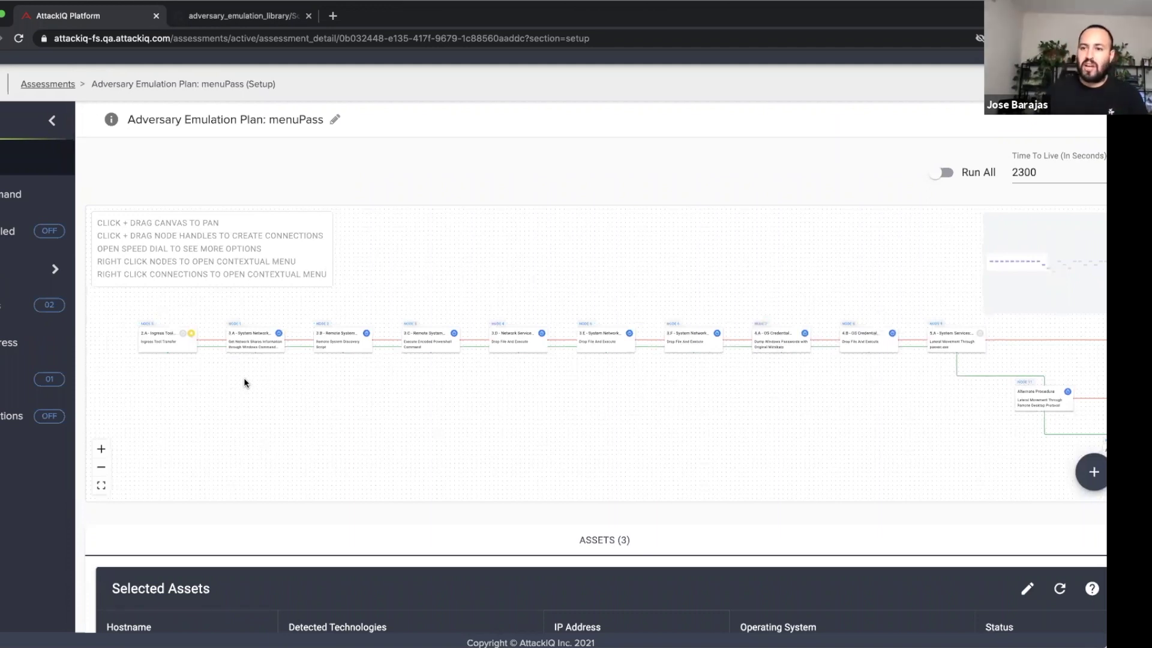
{"action": "scroll", "coordinate": [243, 379], "scroll_direction": "up", "scroll_amount": 2}
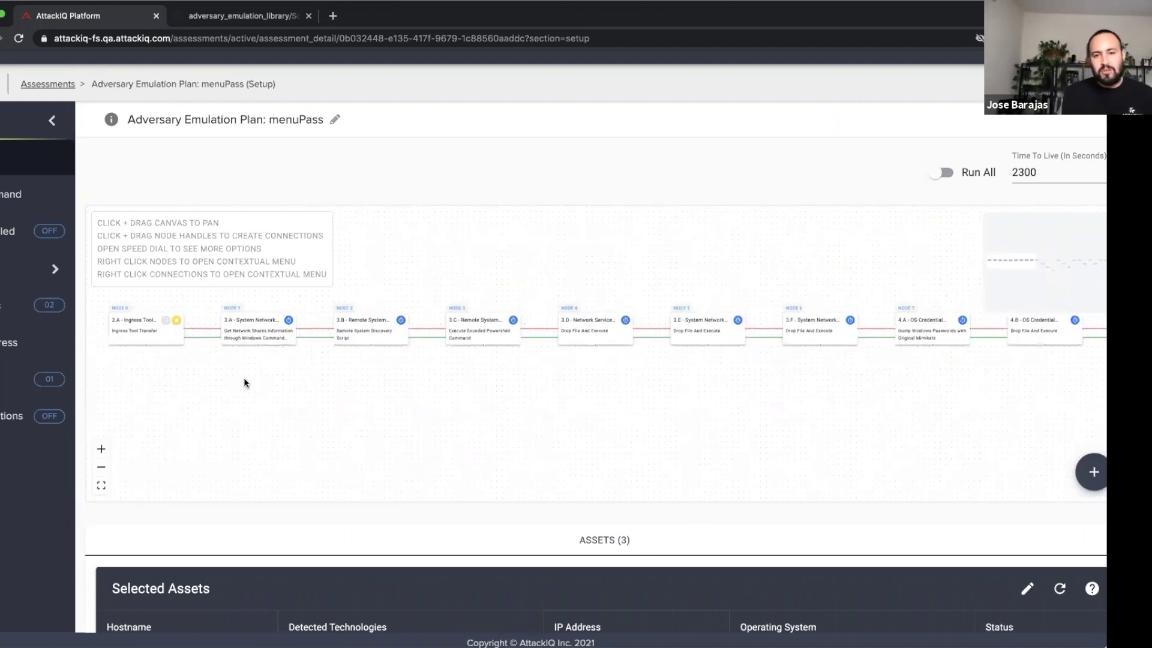